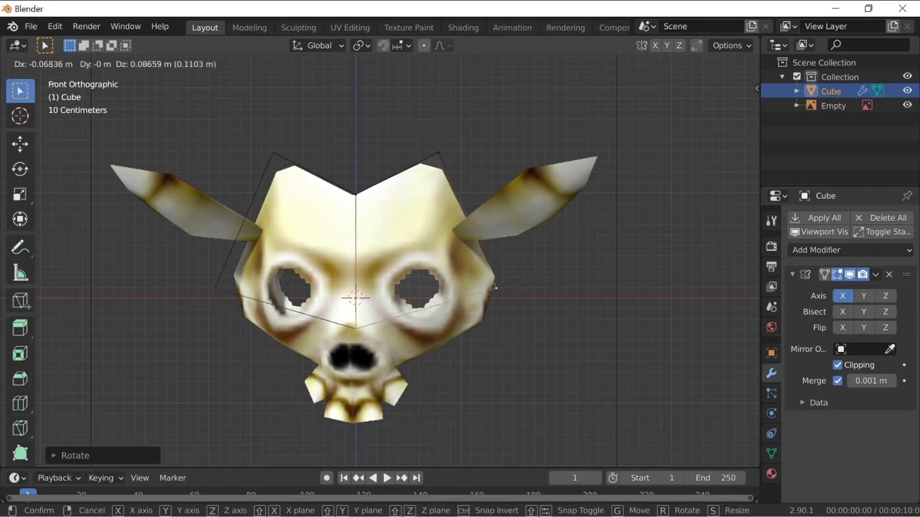
- Move the outer cheek and lower centre vertices of the mesh to follow the skull reference in front view
left_click(480, 330)
key("g")
left_click(480, 317)
key("b")
left_click_drag(335, 331, 376, 367)
key("g")
left_click(376, 402)
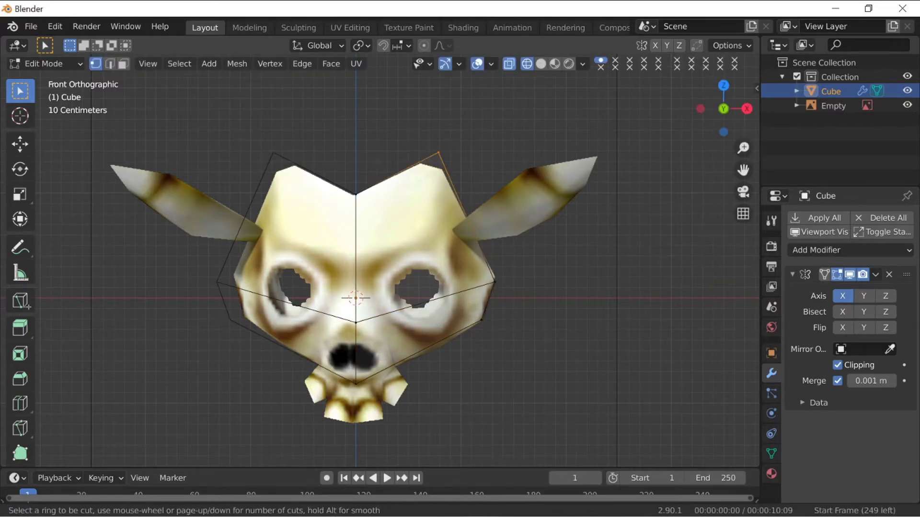
- Cut a vertical edge loop through the eye sockets and slide its lower vertex toward the snout
right_click(438, 152)
middle_click_drag(439, 153, 435, 162)
key("KP_1")
right_click(413, 338)
left_click(478, 361)
key("g")
key("g")
left_click(430, 362)
middle_click_drag(430, 362, 434, 342, "shift")
- Move the centre nose vertex along Z and reshape the snout and jaw vertices to match the reference
right_click(357, 344)
key("g")
key("z")
left_click(358, 329)
right_click(395, 326, "shift")
key("e")
key("g")
left_click(399, 337)
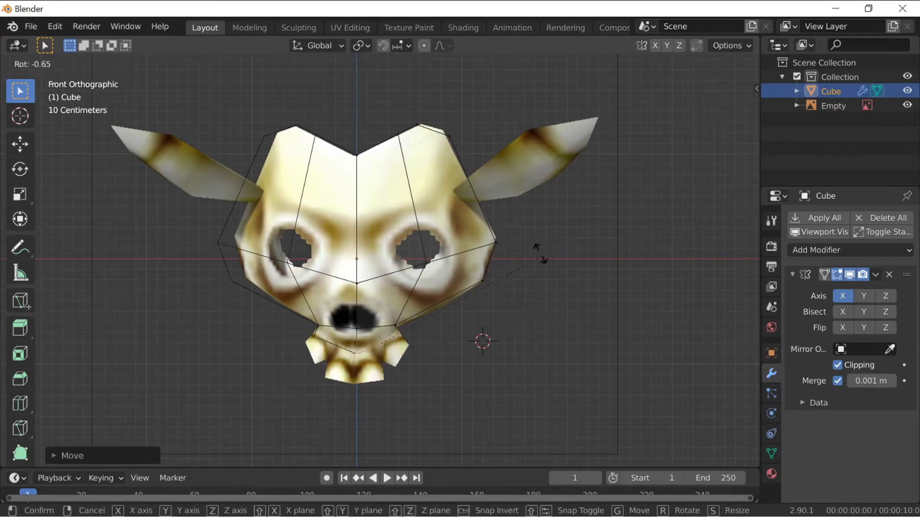
left_click(360, 368)
middle_click_drag(360, 368, 378, 388, "shift")
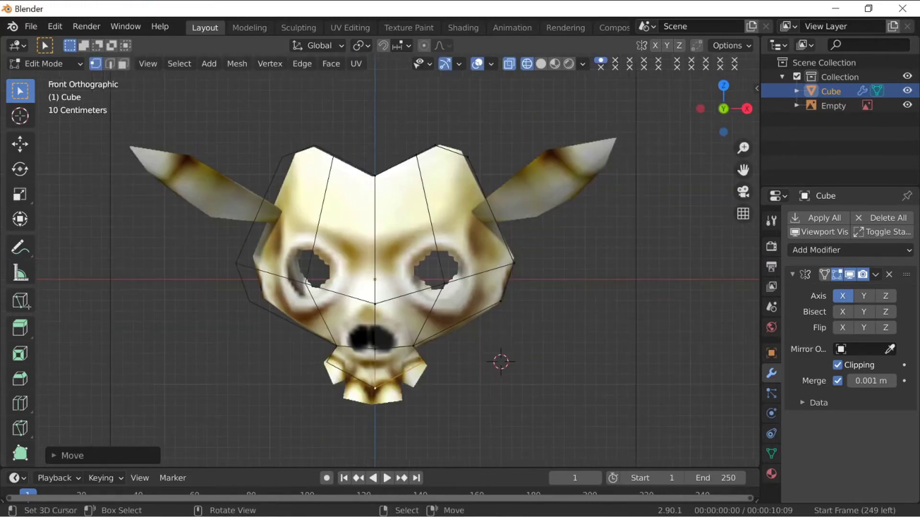
- Box-select the cheek and forehead vertices and move them to fit the skull's outline
scroll(398, 312, "down", 1)
scroll(412, 278, "up", 1)
left_click_drag(421, 265, 457, 301)
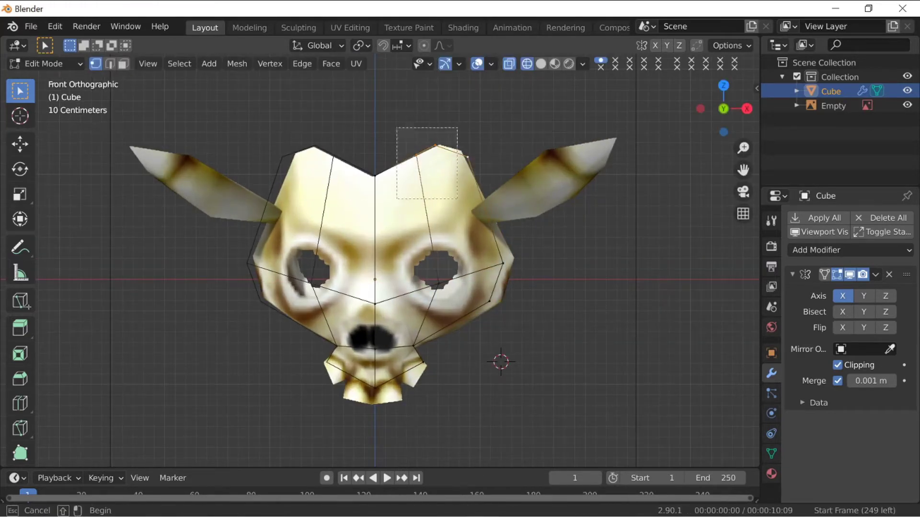
left_click_drag(402, 137, 446, 165)
key("g")
middle_click_drag(443, 163, 407, 184)
- Select the connected skull mesh and scale it along the Y axis to adjust its depth
left_click(370, 277, "alt")
middle_click_drag(369, 278, 460, 297)
key("shift+z")
key("l")
key("s")
key("y")
left_click(559, 157)
- Enable proportional editing and move the skull's centre edge loop along the Y axis to round the face
middle_click_drag(527, 182, 407, 201)
left_click(377, 268, "alt")
middle_click_drag(376, 269, 384, 354)
key("o")
key("g")
key("y")
left_click(407, 287)
key("g")
left_click(378, 297)
middle_click_drag(379, 297, 340, 293)
key("ctrl+b")
key("Escape")
middle_click_drag(448, 91, 496, 76)
key("Escape")
middle_click_drag(421, 197, 288, 239)
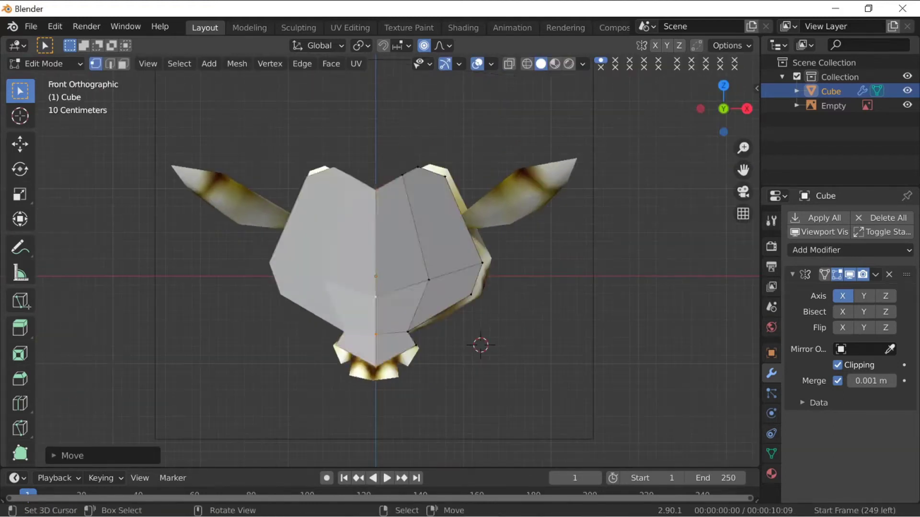
- Add a cylinder in Object Mode and rotate it 90 degrees about the X axis
key("Tab")
left_click(163, 64)
mouse_move(177, 81)
left_click(302, 152)
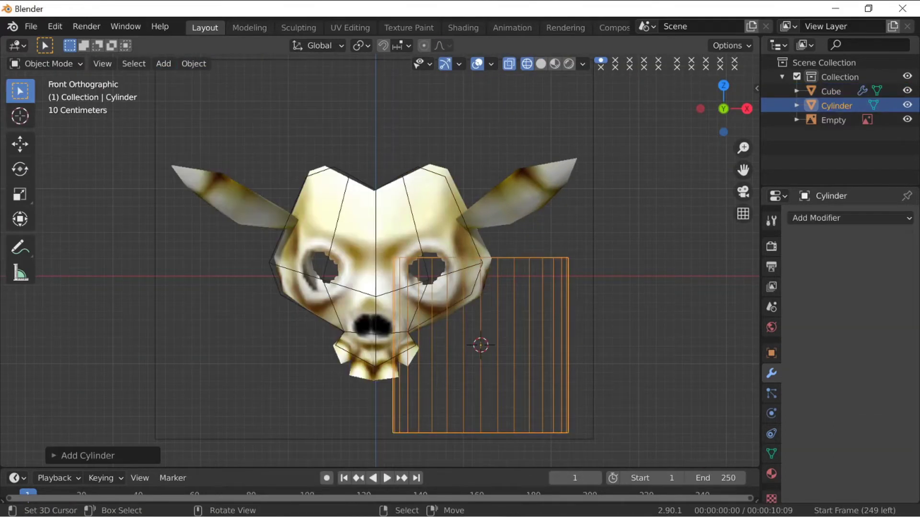
key("KP_3")
type("ry90x")
key("Return")
- Scale the cylinder down to eye-hole size and place it over the eye socket on the positive X side
key("s")
left_click(446, 293)
key("g")
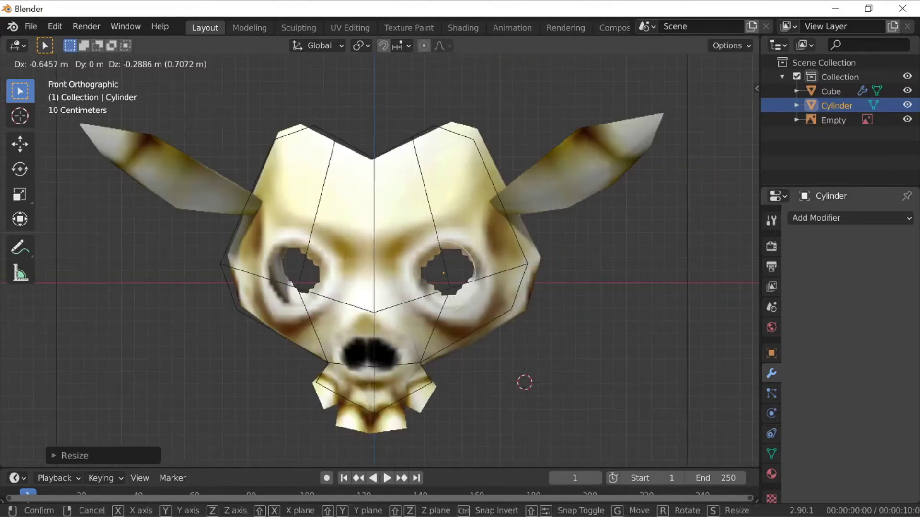
key("Return")
mouse_move(384, 239)
middle_mouse_down()
mouse_move(451, 225)
mouse_move(444, 206)
mouse_move(422, 225)
middle_mouse_up()
- Add a Mirror modifier to the cylinder with the skull mesh as mirror object, and hide the cylinder
left_click(850, 218)
left_click(608, 354)
left_click(890, 349)
left_click(487, 195)
key("h")
- Add a Boolean modifier to the skull mesh, set to Difference with Cylinder as its object
left_click(541, 63)
right_click(431, 230)
left_click(850, 250)
left_click(616, 315)
left_click(864, 462)
left_click(858, 335)
scroll(431, 269, "down", 3)
middle_click_drag(431, 268, 479, 240)
scroll(383, 268, "up", 2)
- Move the selected skull vertices along Y and reshape the snout profile in side view
key("Tab")
key("g")
key("y")
key("Return")
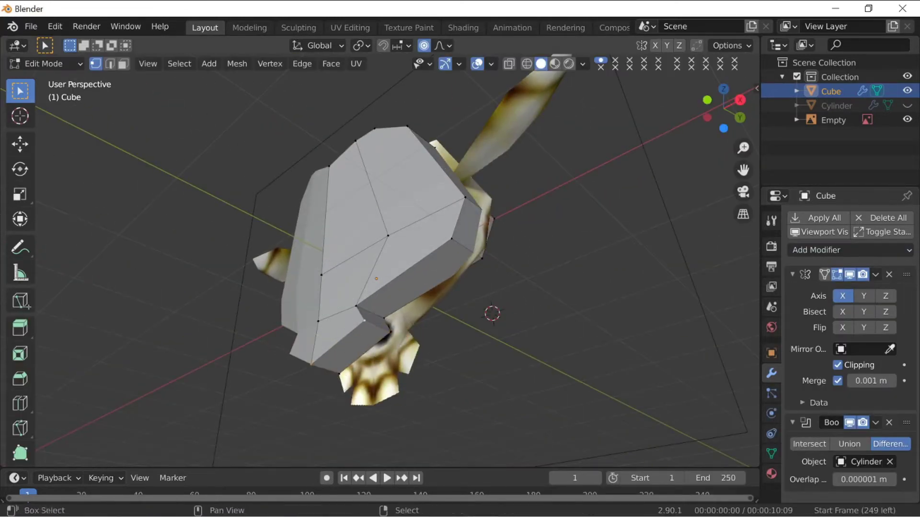
key("KP_3")
key("g")
left_click(301, 368)
key("g")
left_click(320, 384)
middle_click_drag(336, 197, 439, 189)
key("ctrl+r")
key("KP_1")
key("k")
middle_click_drag(383, 258, 431, 259)
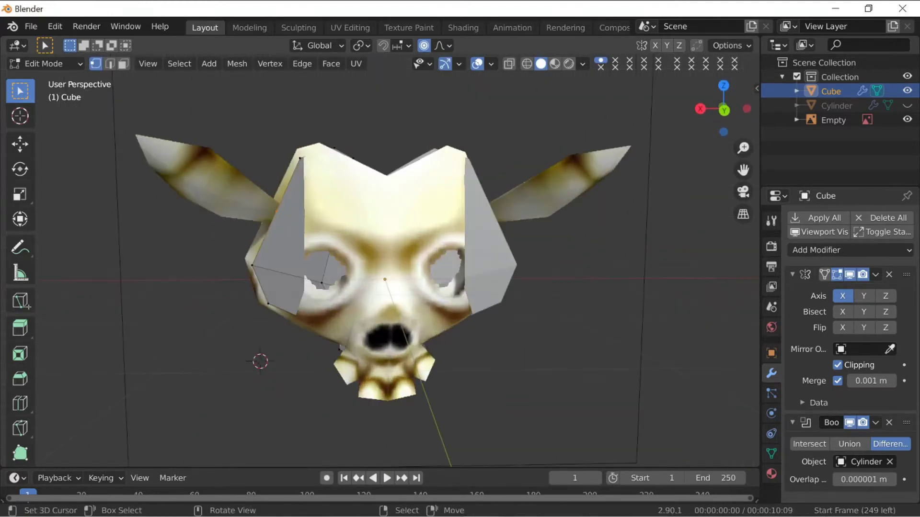
- Reposition the selected skull vertices to refine the mask's shape
middle_click_drag(335, 259, 469, 245)
key("g")
left_click(312, 302)
- Add a Subdivision Surface modifier to the skull mesh in Object Mode
key("Tab")
left_click(850, 250)
left_click(637, 488)
scroll(383, 269, "down", 2)
- Cut an edge loop across the skull's forehead and return to Object Mode
key("Tab")
key("ctrl+r")
left_click(392, 158)
key("Tab")
- Add another Subdivision Surface modifier to the skull and move it to the start of the modifier stack
middle_click_drag(407, 254, 451, 283)
left_click(850, 250)
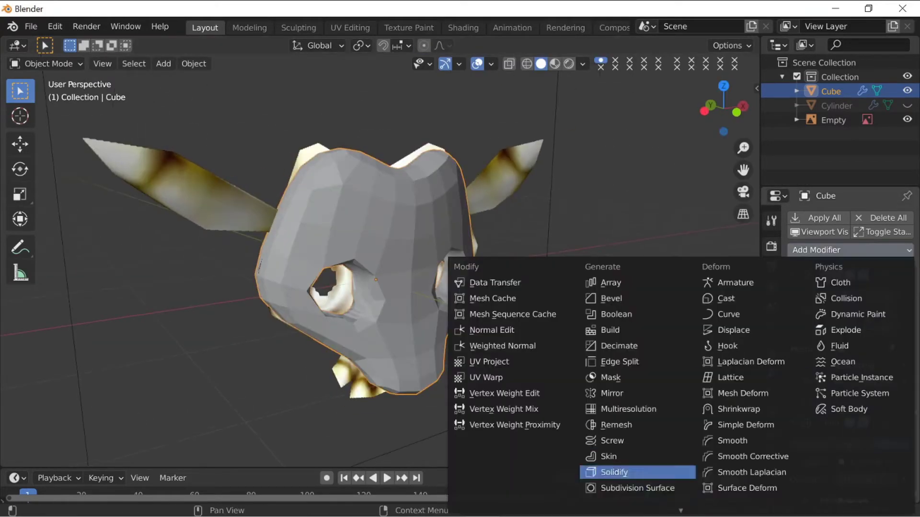
left_click(635, 488)
scroll(858, 383, "down", 5)
left_click_drag(906, 451, 897, 206)
scroll(432, 335, "down", 1)
scroll(407, 374, "up", 2)
middle_click_drag(407, 398, 287, 376)
scroll(287, 376, "up", 2)
scroll(383, 360, "down", 4)
scroll(843, 335, "down", 1)
key("ctrl+z")
key("ctrl+shift+z")
- Adjust the snout's side vertex in Edit Mode and cut an additional edge loop across the snout
mouse_move(431, 297)
middle_mouse_down()
mouse_move(355, 292)
mouse_move(426, 299)
middle_mouse_up()
key("KP_1")
scroll(383, 268, "up", 2)
key("Tab")
left_click(395, 365)
key("g")
left_click(396, 363)
key("ctrl+r")
left_click(316, 378)
middle_click_drag(407, 360, 376, 389)
left_click(326, 376)
key("KP_1")
- Examine the skull mesh's outline against the reference image in wireframe and perspective views
right_click(491, 248, "shift")
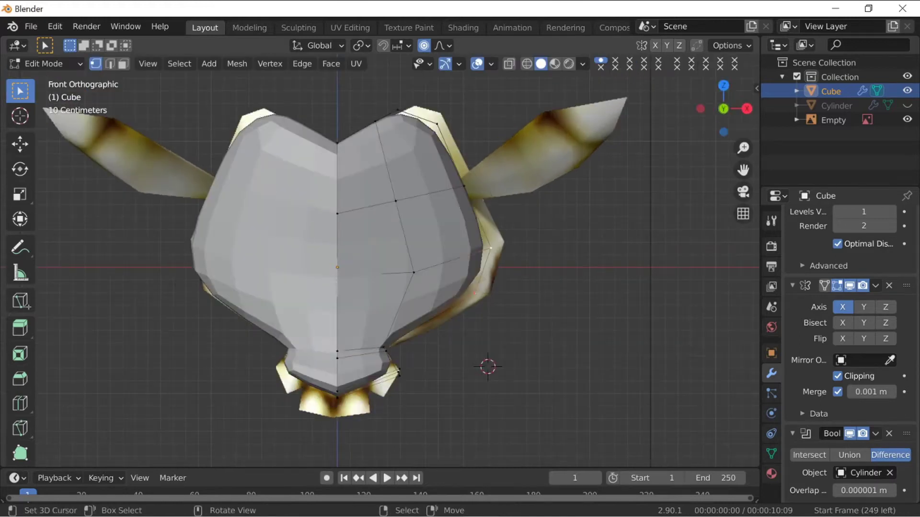
scroll(489, 269, "down", 2)
key("alt+a")
middle_click_drag(469, 269, 465, 307)
key("KP_1")
scroll(464, 297, "down", 1)
key("shift+z")
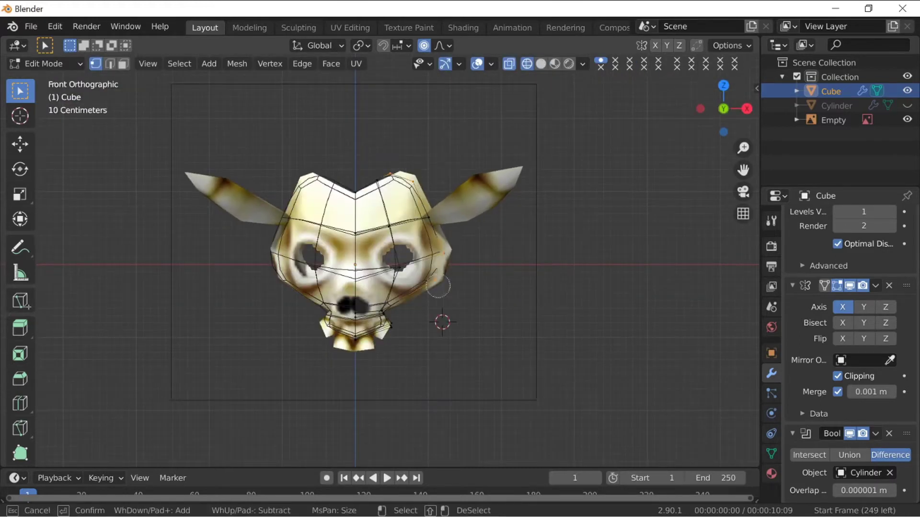
key("Return")
middle_click_drag(364, 268, 518, 259)
- Add a cube in Object Mode and clear its location so it sits at the world origin
left_click(46, 64)
left_click(53, 81)
middle_click_drag(335, 268, 383, 283)
key("KP_1")
left_click(163, 64)
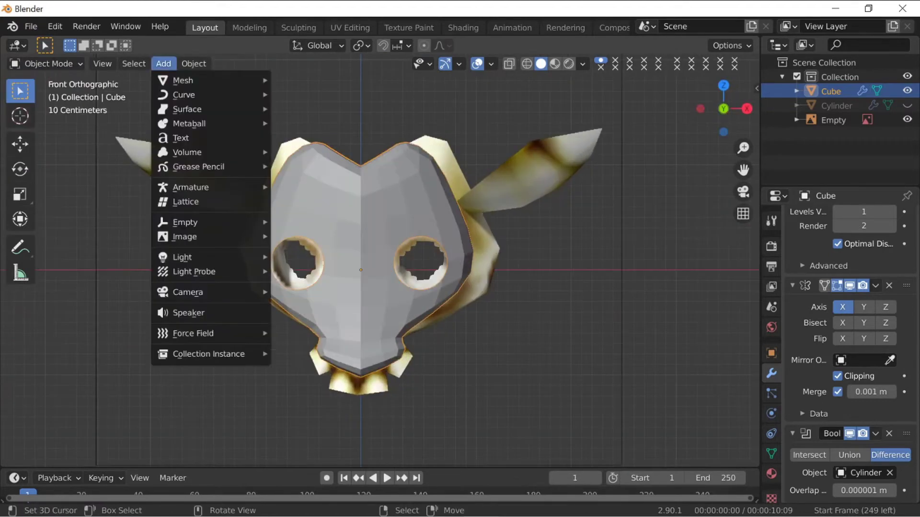
mouse_move(185, 80)
left_click(293, 95)
scroll(380, 261, "down", 4)
key("alt+g")
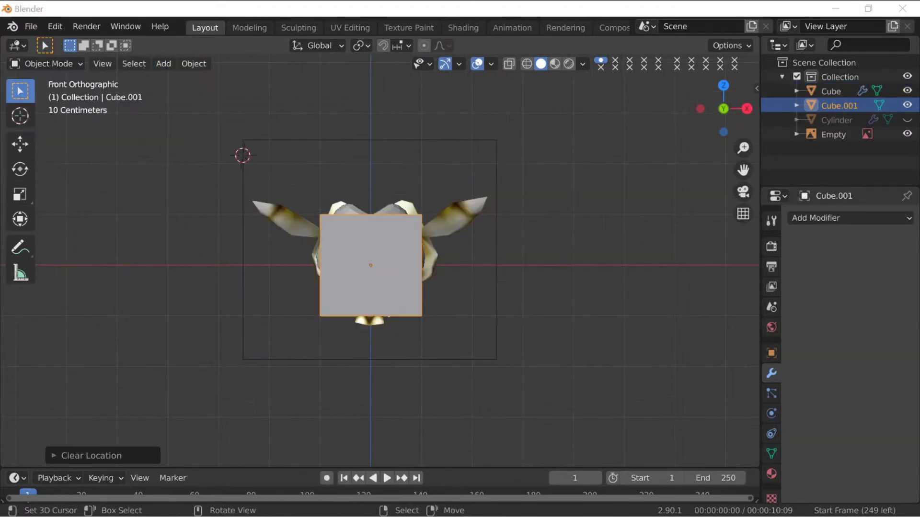
- Give the new cube a level 1 Subdivision Surface modifier and cut an edge loop near its base
key("Tab")
scroll(379, 266, "up", 4)
key("ctrl+1")
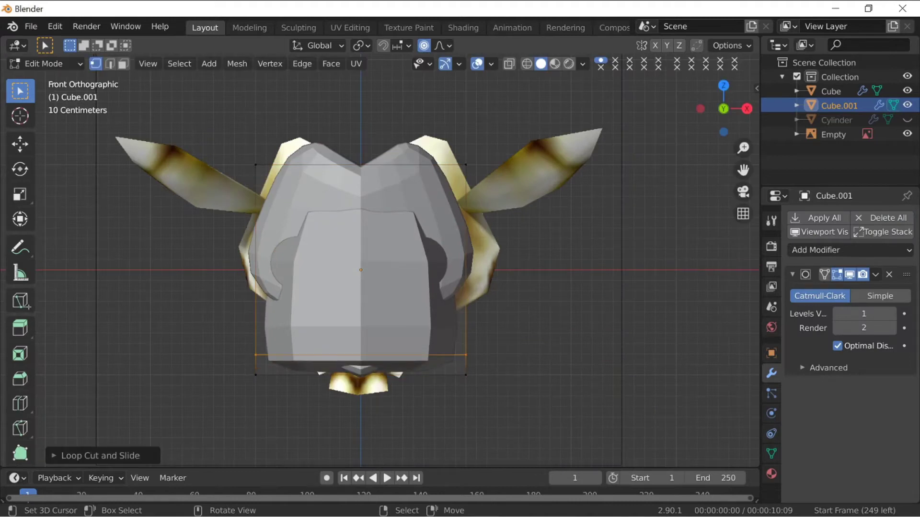
- Scale and position the cube as a front tooth beneath the snout, with viewport subdivision level 2
key("g")
key("s")
scroll(380, 261, "up", 3)
key("g")
key("s")
left_click(436, 176)
left_click(891, 314)
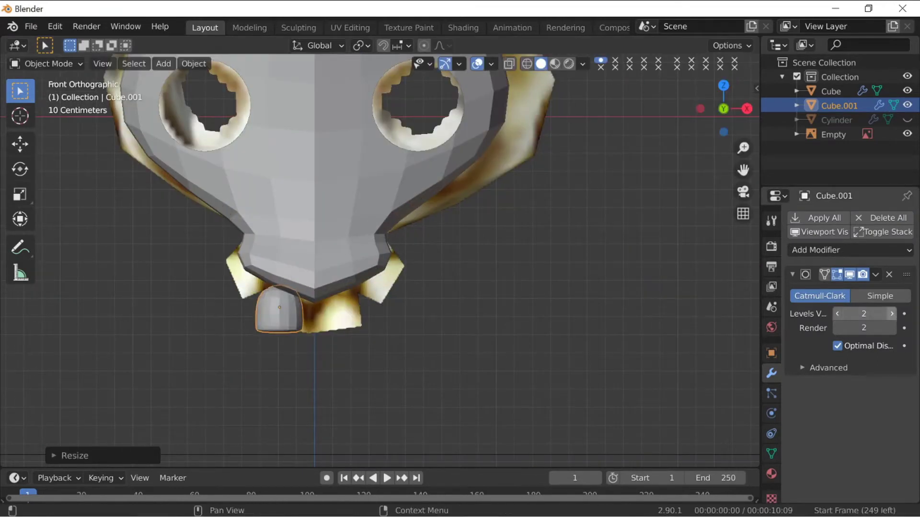
- Set the tooth's viewport subdivision to level 3, and move, scale and tilt it to fit against the snout's front edge
left_click(891, 314)
middle_click_drag(527, 269, 345, 254)
key("g")
key("y")
key("Return")
key("KP_3")
key("s")
key("KP_1")
key("r")
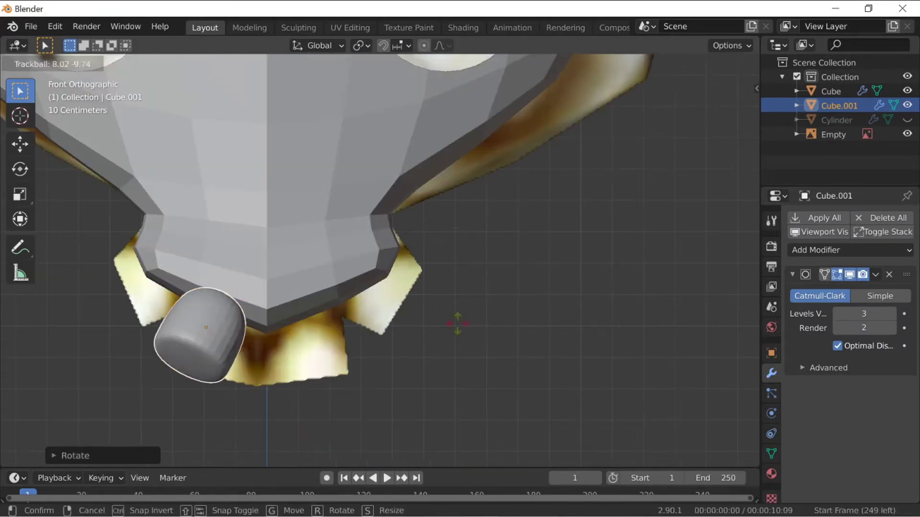
key("Return")
key("g")
- Cut an edge loop around the tooth and widen it along the X axis to refine its shape
middle_click_drag(457, 326, 508, 252)
key("Tab")
key("ctrl+r")
key("Return")
key("Return")
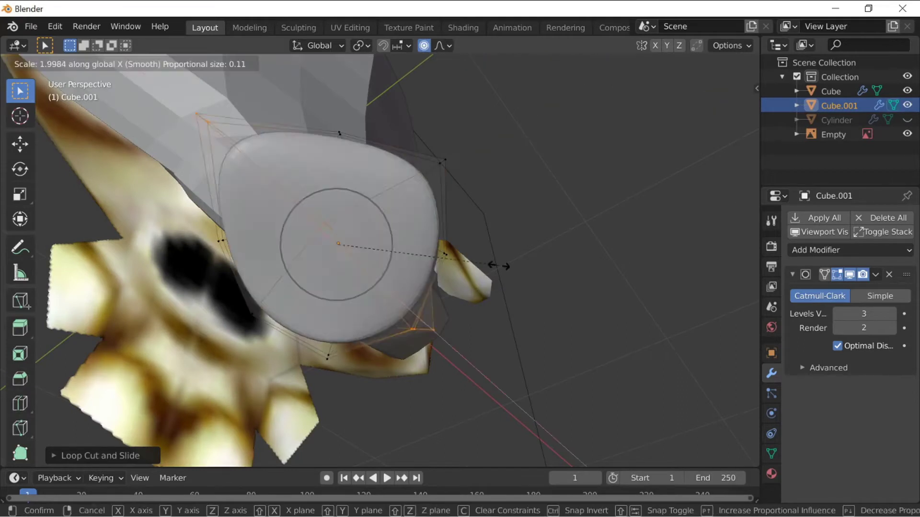
key("Return")
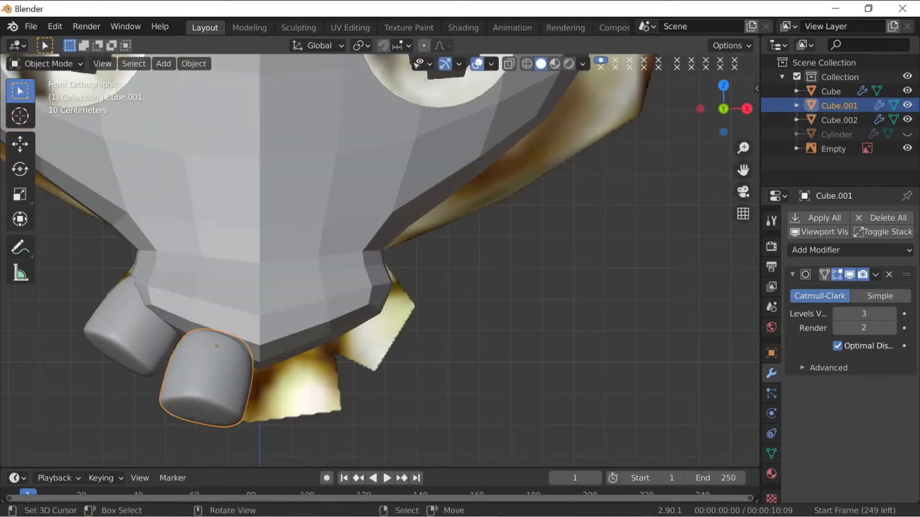
- Duplicate the teeth and rotate the copies to form a row of four beneath the snout
key("shift+d")
key("r")
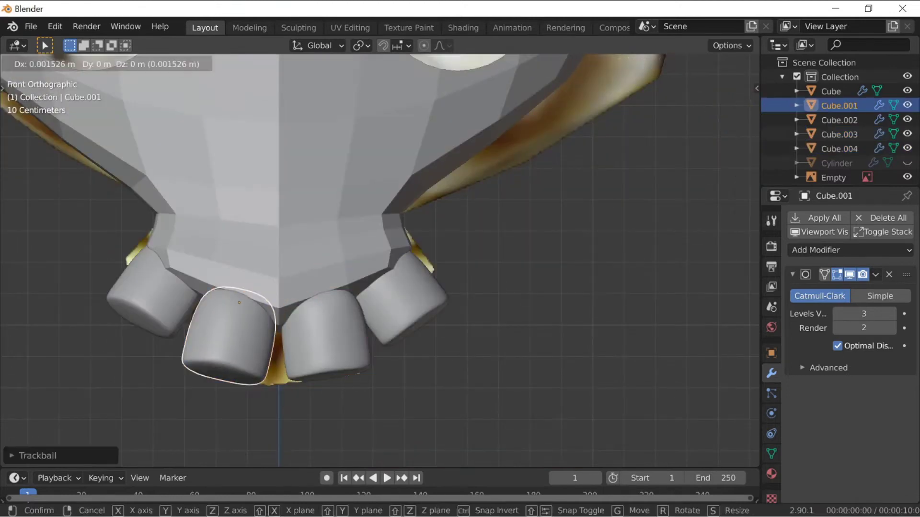
key("r")
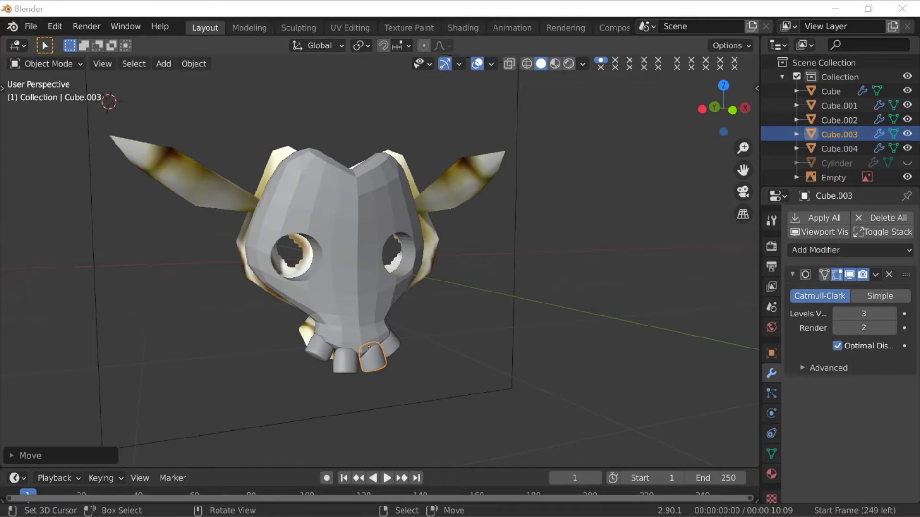
middle_click_drag(364, 288, 338, 287)
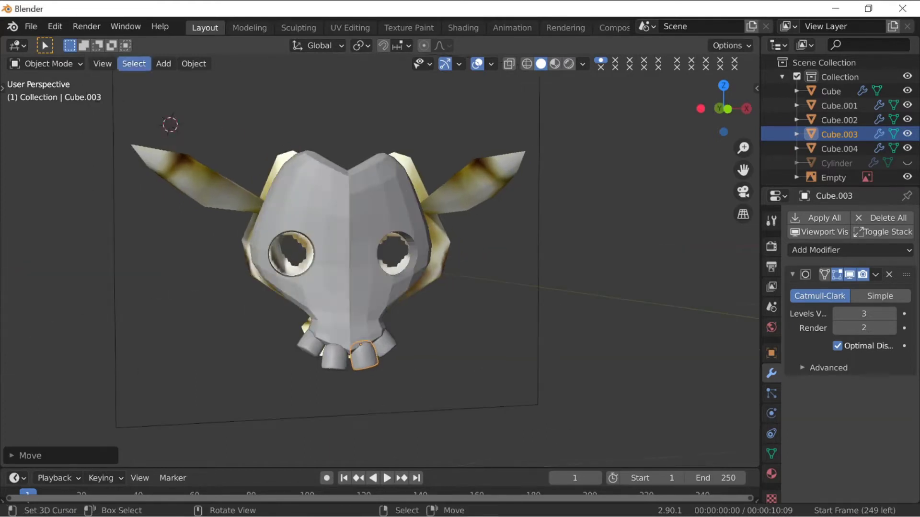
- Add a cube and clear its location so it sits at the world origin
key("shift+a")
left_click(317, 96)
scroll(364, 259, "down", 4)
key("alt+g")
key("KP_1")
scroll(364, 259, "up", 3)
middle_click_drag(409, 256, 383, 281, "shift")
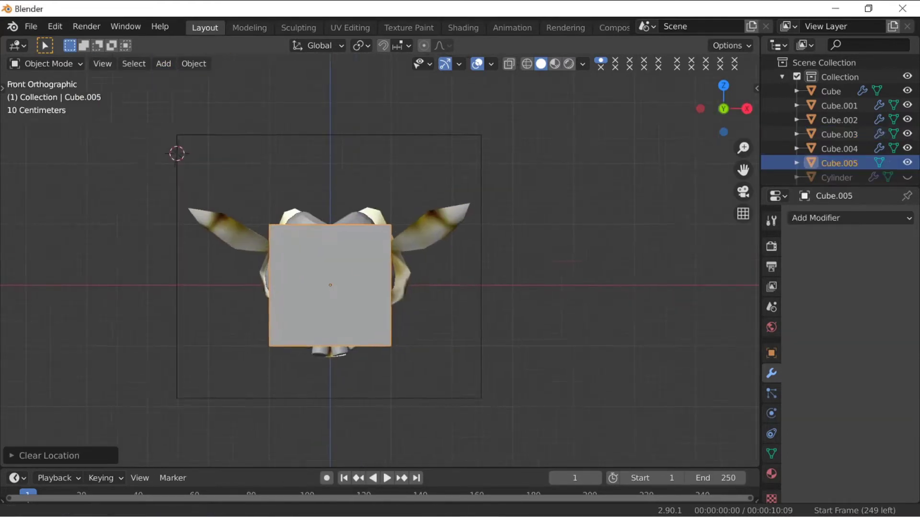
- Merge the new cube's vertices into a single central point and give it Skin, Subdivision Surface and Mirror modifiers
key("Tab")
key("m")
left_click(387, 265)
left_click(850, 218)
left_click(611, 425)
left_click(850, 250)
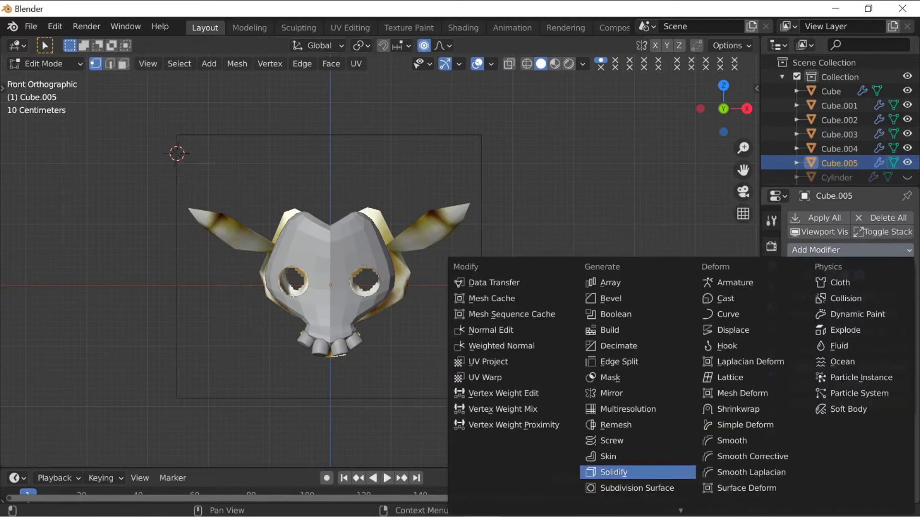
left_click(611, 393)
- Place the single skin vertex at the base of the horn in the reference image and shift it in depth along Y
middle_click_drag(364, 259, 369, 282)
key("e")
key("ctrl+z")
key("KP_1")
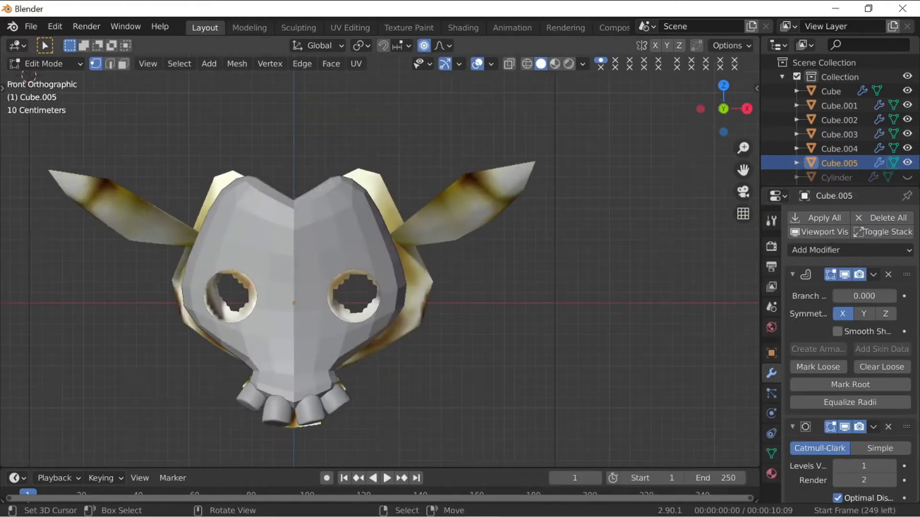
key("g")
left_click(170, 205)
key("shift+z")
middle_click_drag(383, 240, 297, 282)
key("shift+z")
key("g")
key("y")
left_click(383, 216)
- Scale and reposition the horn's base point so it meets the side of the skull
key("s")
middle_click_drag(384, 216, 384, 278)
left_click(474, 205)
key("g")
left_click(388, 258)
key("KP_1")
middle_click_drag(383, 230, 445, 240)
- Extrude the horn outward from its base and move and slide its points along the reference horn
key("e")
left_click(490, 177)
key("g")
left_click(484, 191)
middle_click_drag(484, 192, 484, 240)
key("g")
key("g")
left_click(422, 221)
key("g")
left_click(503, 192)
- Enlarge the skin radius at the horn's outer point to about three times its size
middle_click_drag(527, 191, 445, 167)
key("ctrl+a")
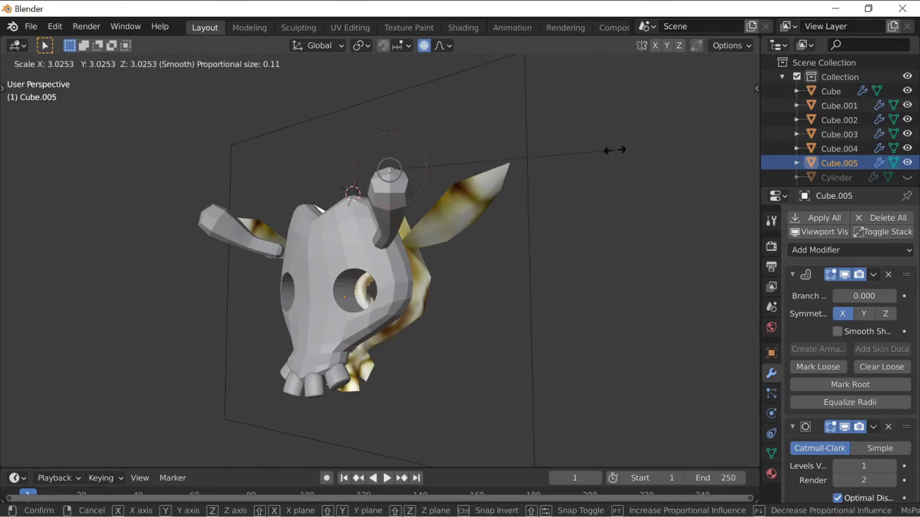
left_click(616, 149)
- Extrude the horn's tip further out, resize its skin radius and slide the tip vertex into place
middle_click_drag(616, 150, 694, 110)
key("e")
left_click(584, 239)
key("ctrl+a")
left_click(521, 171)
key("g")
key("g")
left_click(508, 185)
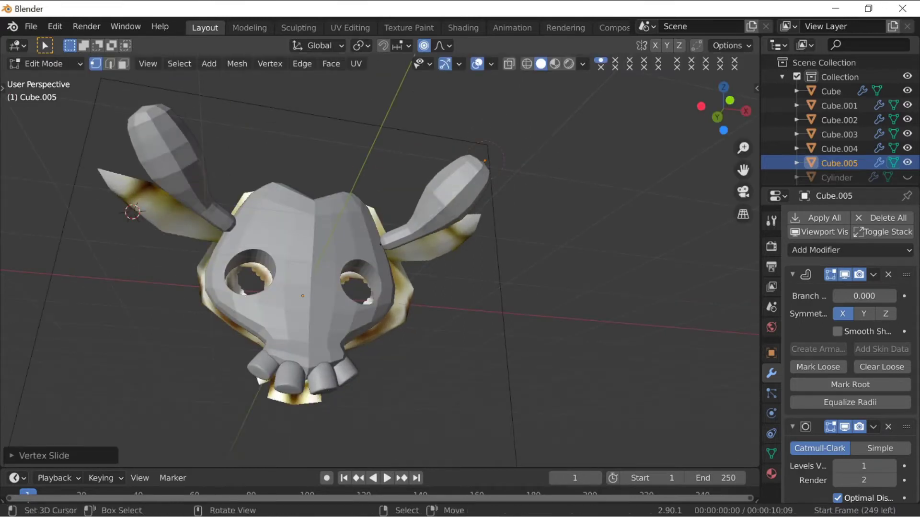
- Adjust the skin radius at two inner horn points and slide the last one along the horn
right_click(472, 175)
key("ctrl+a")
left_click(494, 187)
right_click(448, 197)
key("ctrl+a")
left_click(541, 185)
key("g")
key("g")
left_click(507, 192)
middle_click_drag(507, 192, 448, 213)
- Return to Object Mode and save the scene as skull2.blend
left_click(45, 64)
left_click(52, 80)
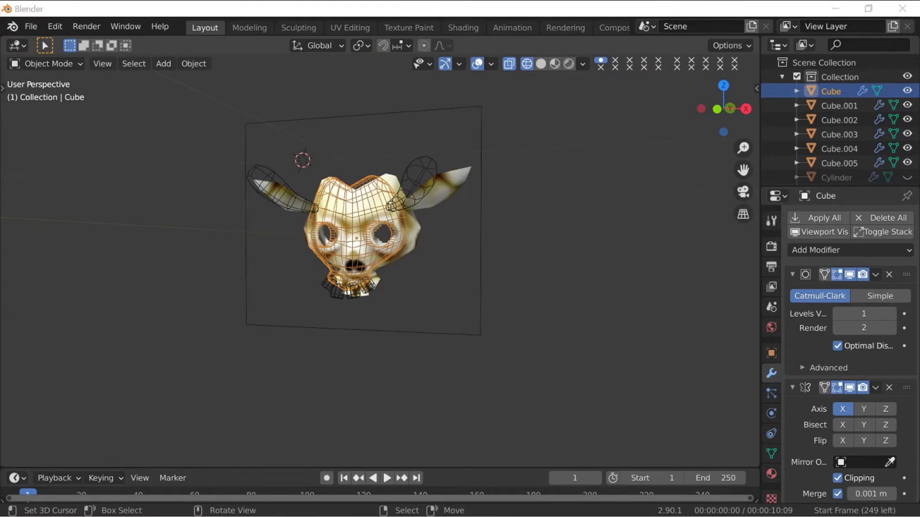
key("ctrl+s")
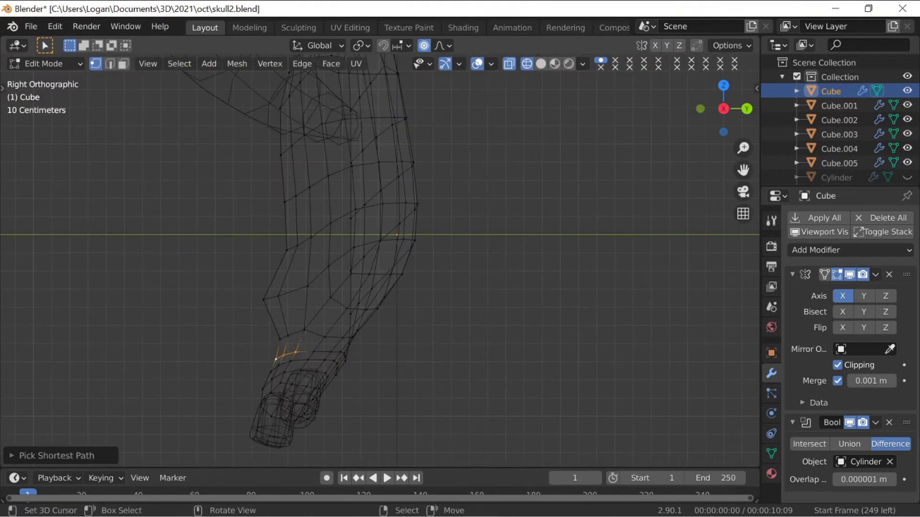
- Leave Edit Mode, duplicate the eye-hole cylinder and shrink the copy to serve as the nostril cutter
key("Tab")
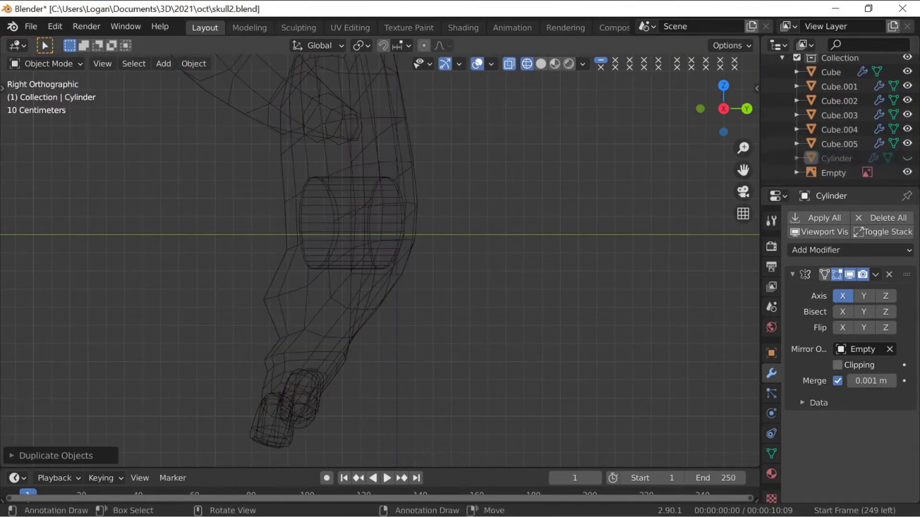
key("shift+d")
key("s")
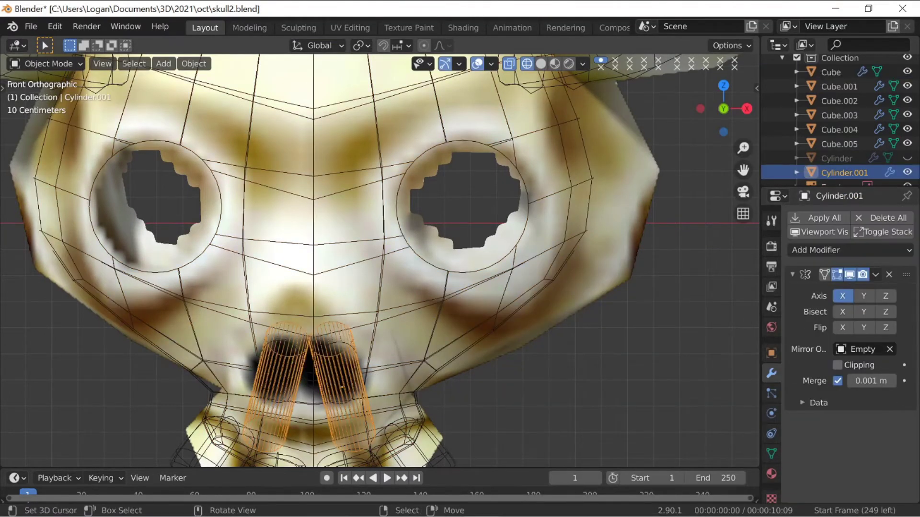
- Check the nostril area in solid shading with the cutter hidden, and reveal and select the cutter in the side view
key("h")
key("shift+z")
scroll(380, 260, "down", 2)
middle_click_drag(412, 268, 345, 261)
key("KP_3")
key("alt+h")
right_click(287, 191)
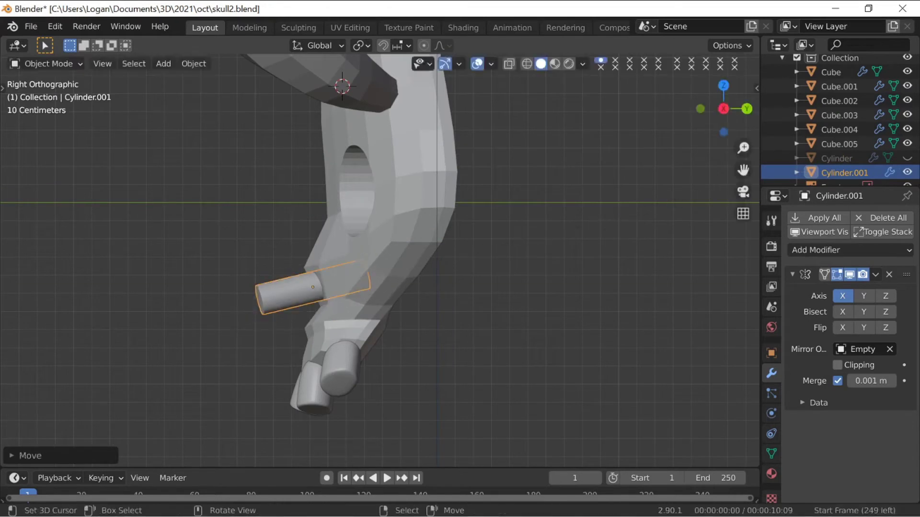
- Adjust the nostril cylinder's length by scaling it along its local Z axis
key("s")
key("z")
key("z")
left_click(408, 249)
middle_click_drag(407, 249, 559, 234)
key("s")
key("z")
key("z")
key("KP_1")
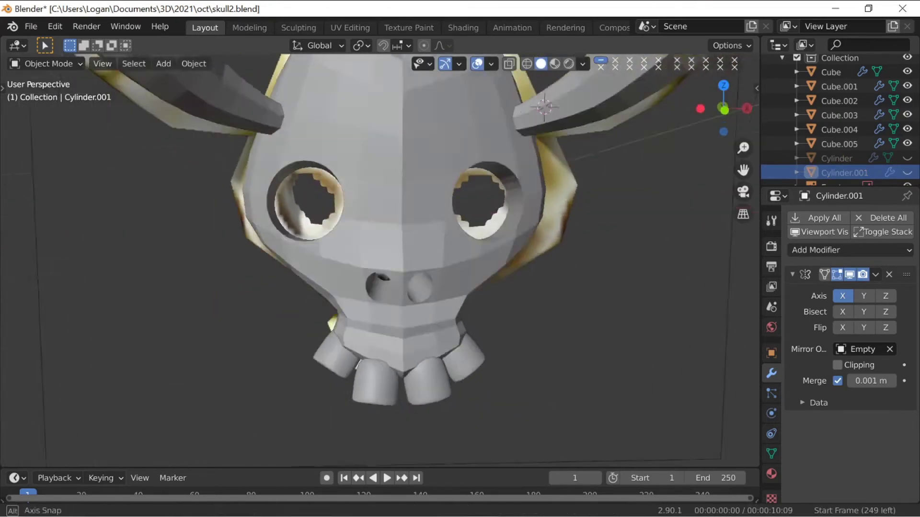
- Scale the nostril cylinder along its local X axis to reshape the nostril openings
scroll(536, 251, "up", 3)
key("s")
key("x")
key("x")
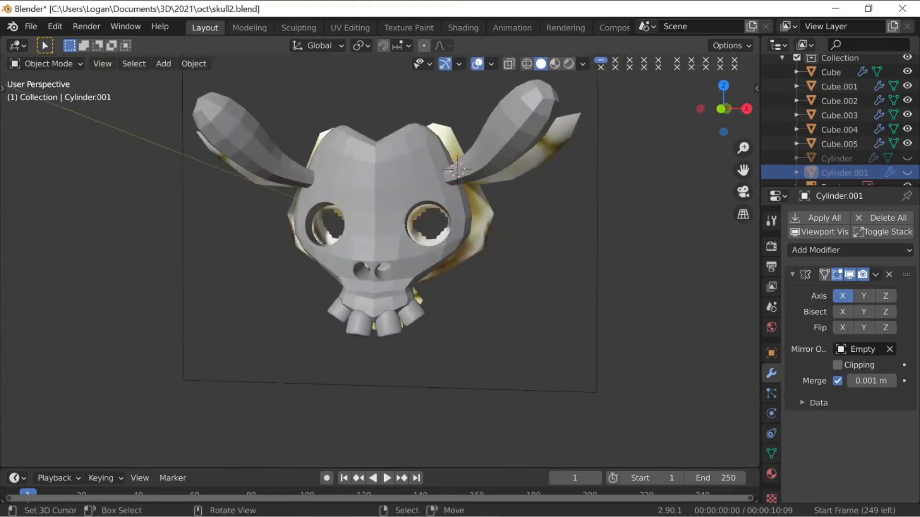
middle_click_drag(379, 216, 349, 216)
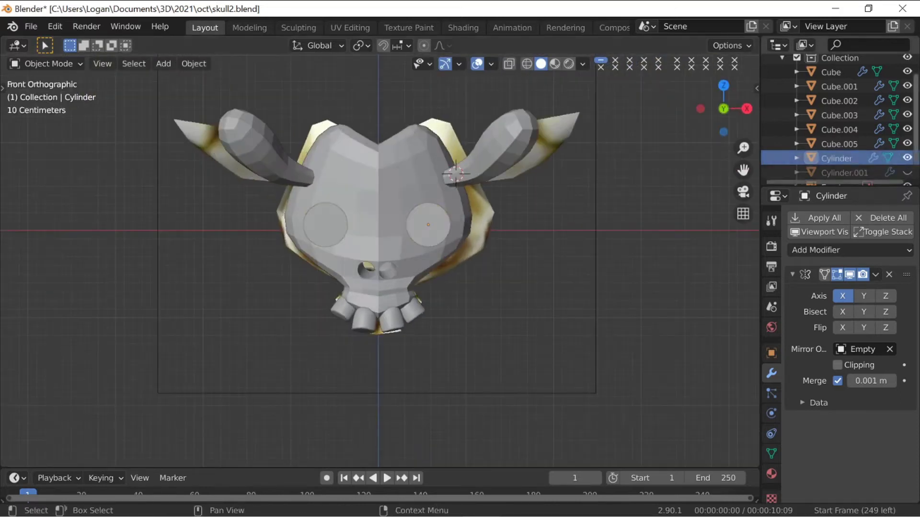
- Move and freely rotate the eye-hole cylinder to angle the eye sockets, and hide it again
scroll(379, 254, "up", 3)
key("g")
left_click(625, 216)
key("r")
key("r")
left_click(625, 215)
key("h")
middle_click_drag(623, 216, 622, 192)
middle_click_drag(480, 215, 484, 242)
- Move the snout's lower corner vertices outward over the outer teeth, checking them against the reference in wireframe
key("KP_1")
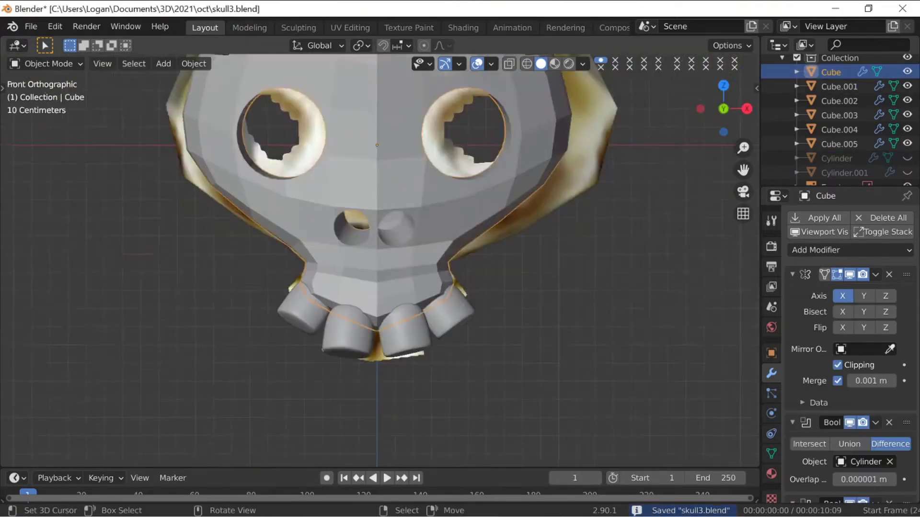
scroll(379, 259, "up", 3)
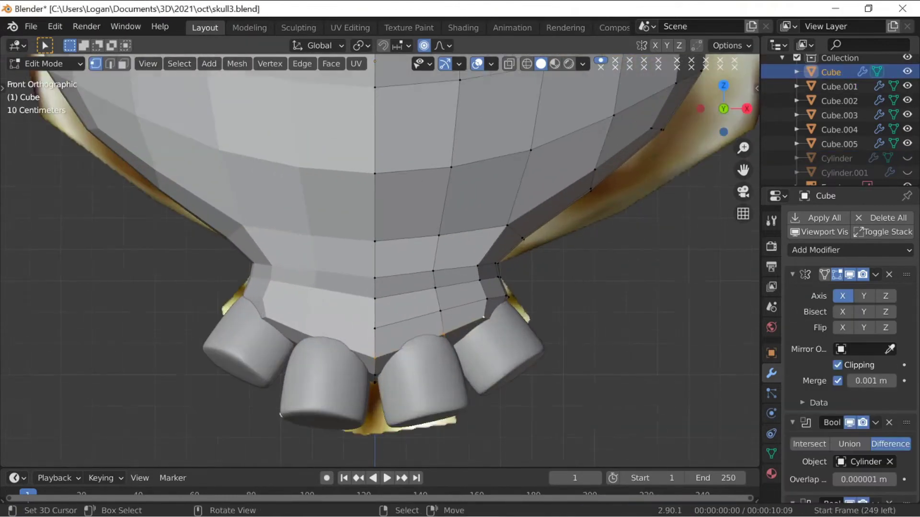
middle_click_drag(484, 297, 412, 292)
key("KP_1")
key("g")
key("alt+z")
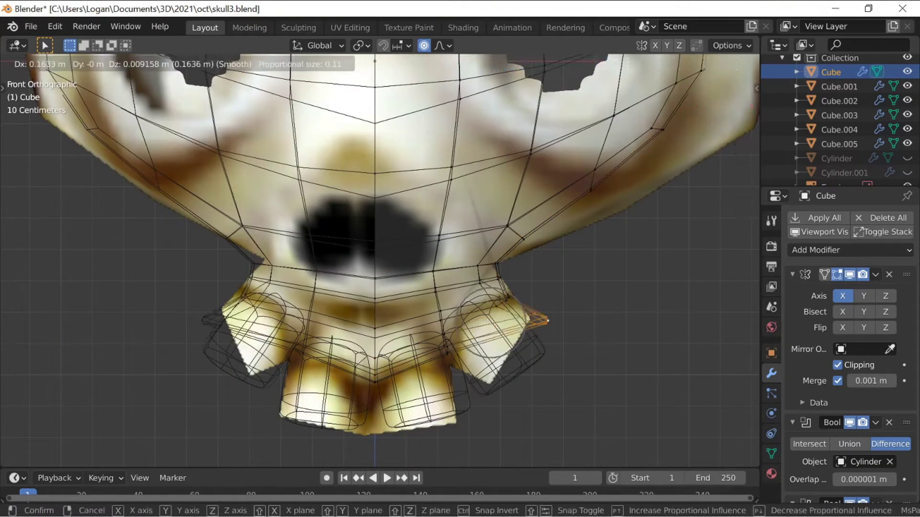
key("alt+z")
key("g")
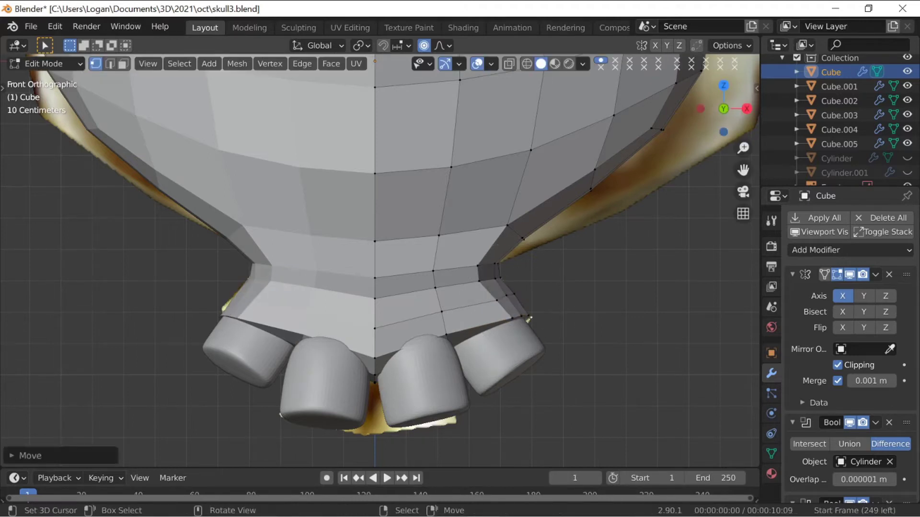
- Reposition the snout's rear lower vertices in the side view so the jaw edge follows the teeth
key("KP_3")
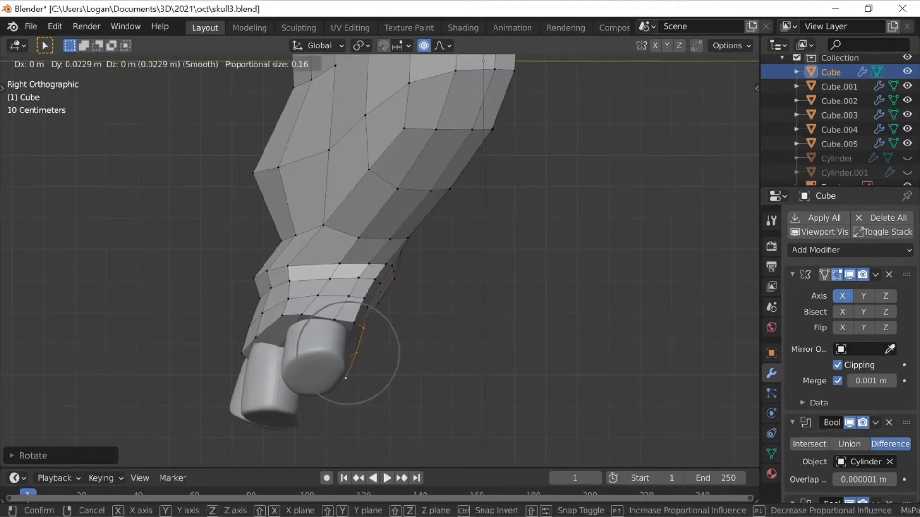
left_click(349, 354)
middle_click_drag(349, 353, 383, 249)
key("g")
left_click(336, 278)
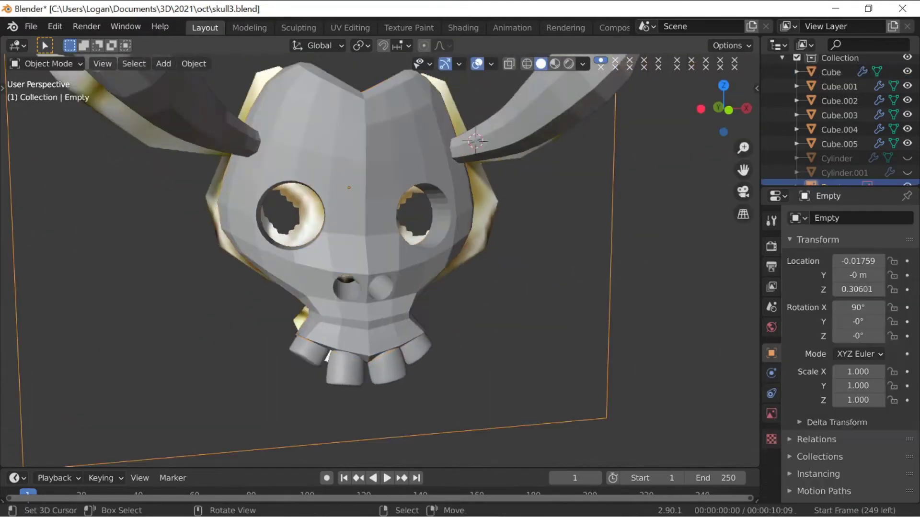
- Add a Subdivision Surface modifier to the skull and place it above both Boolean modifiers
left_click(850, 250)
scroll(851, 335, "down", 3)
scroll(851, 336, "down", 4)
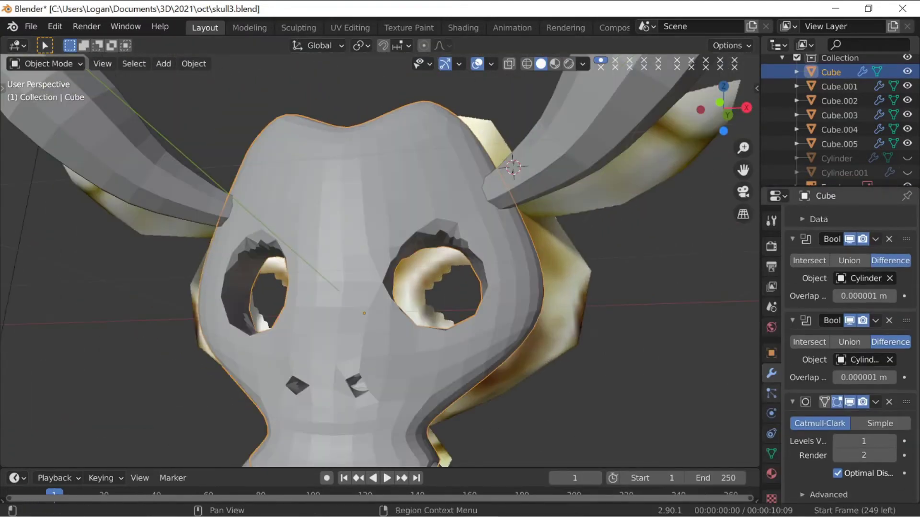
left_click_drag(906, 404, 869, 257)
left_click_drag(868, 257, 867, 242)
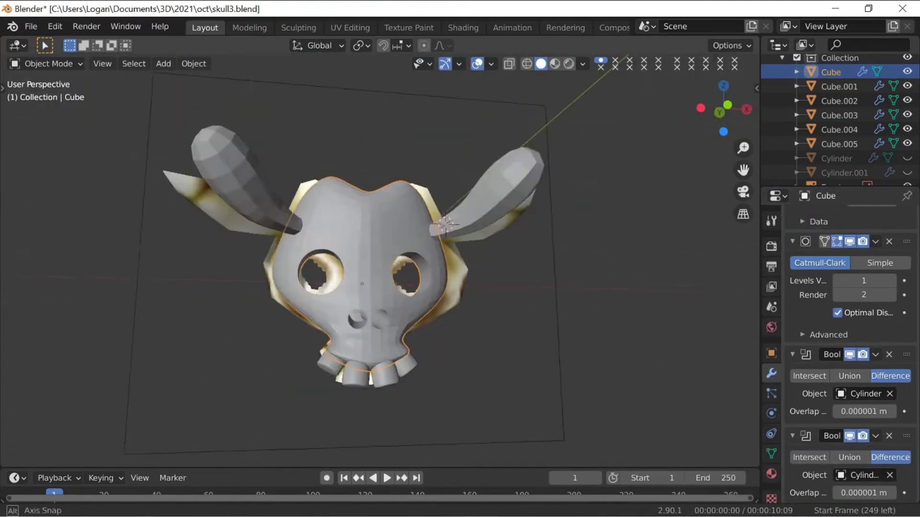
- Move individual vertices along the snout's lower edge to fit the smoothed jaw around the teeth
middle_click_drag(431, 268, 395, 271)
scroll(395, 271, "up", 4)
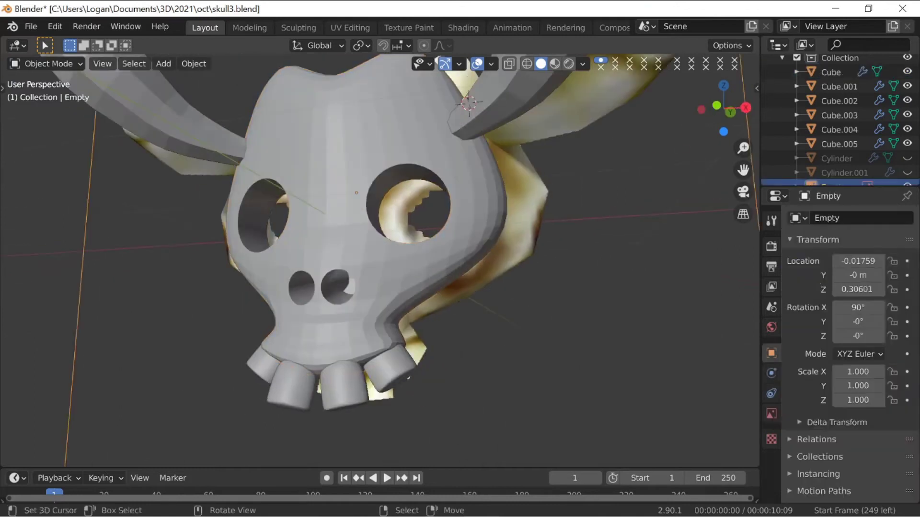
key("Tab")
scroll(412, 350, "up", 2)
middle_click_drag(412, 307, 306, 307)
left_click(443, 353)
key("g")
left_click(450, 357)
left_click(200, 353)
key("g")
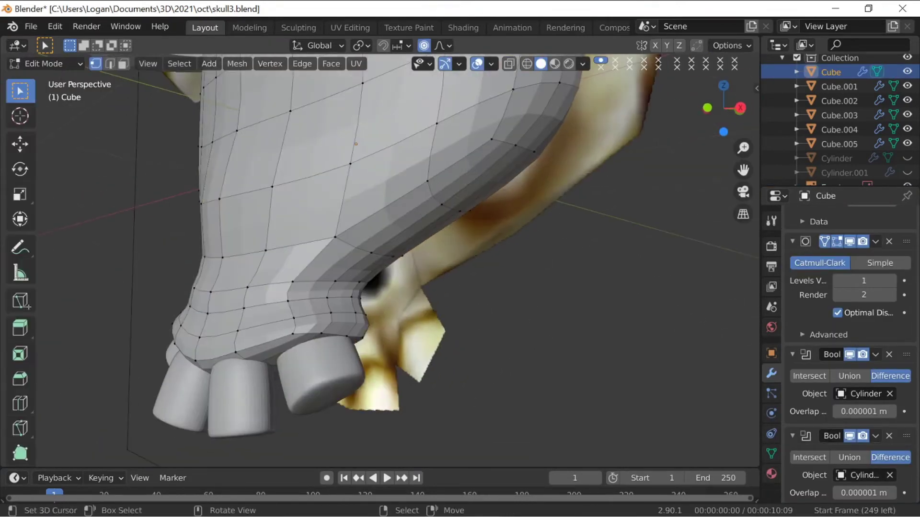
key("Return")
- Return to Object Mode and select the reference image empty
key("Tab")
mouse_move(335, 239)
middle_mouse_down()
mouse_move(364, 220)
mouse_move(347, 237)
middle_mouse_up()
right_click(532, 168)
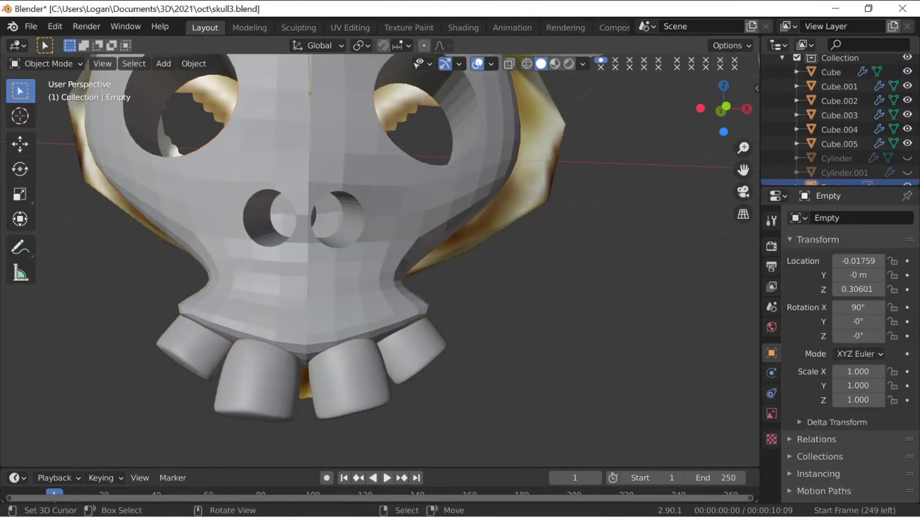
scroll(379, 240, "down", 8)
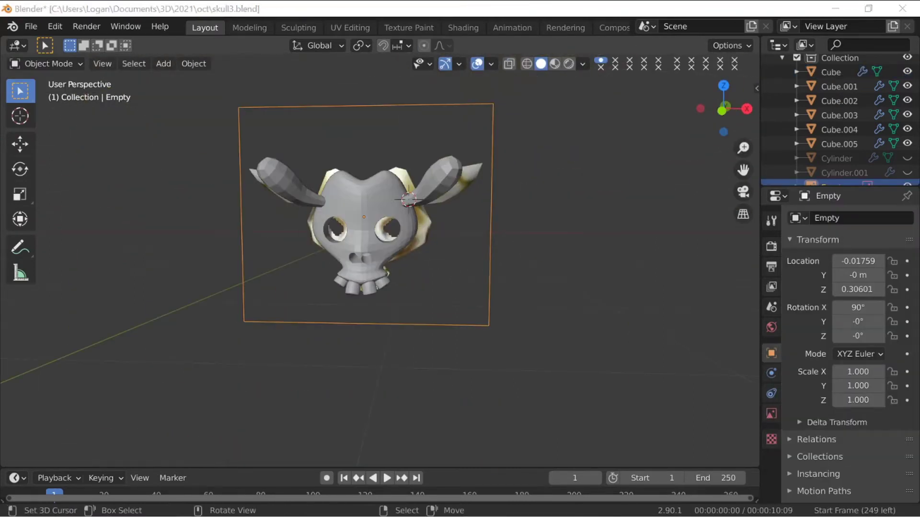
- Select the skull mesh and reposition a vertex on its upper edge along Z, then return to Object Mode
right_click(373, 233)
middle_click_drag(378, 230, 436, 230)
key("Tab")
scroll(379, 239, "up", 5)
right_click(493, 125)
key("g")
key("z")
left_click(497, 98)
scroll(419, 287, "down", 4)
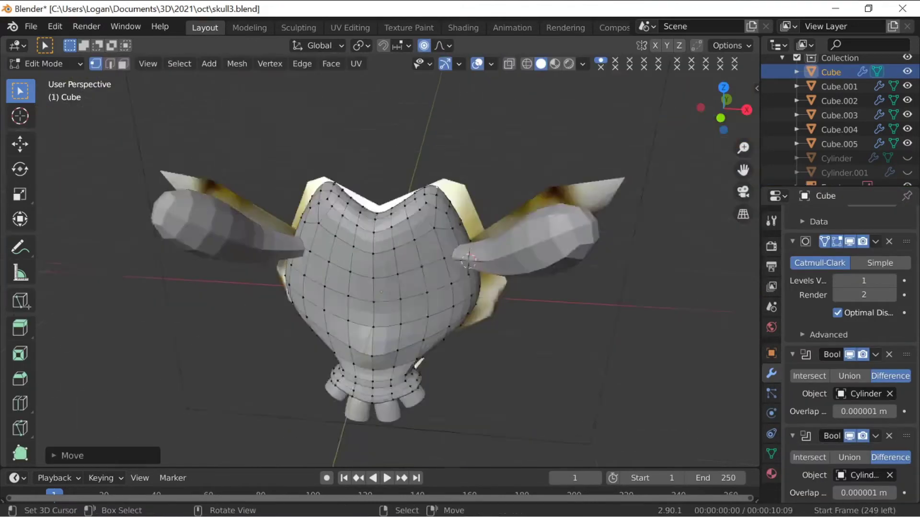
key("Tab")
middle_click_drag(419, 365, 575, 287)
scroll(383, 240, "up", 3)
middle_click_drag(384, 240, 402, 278)
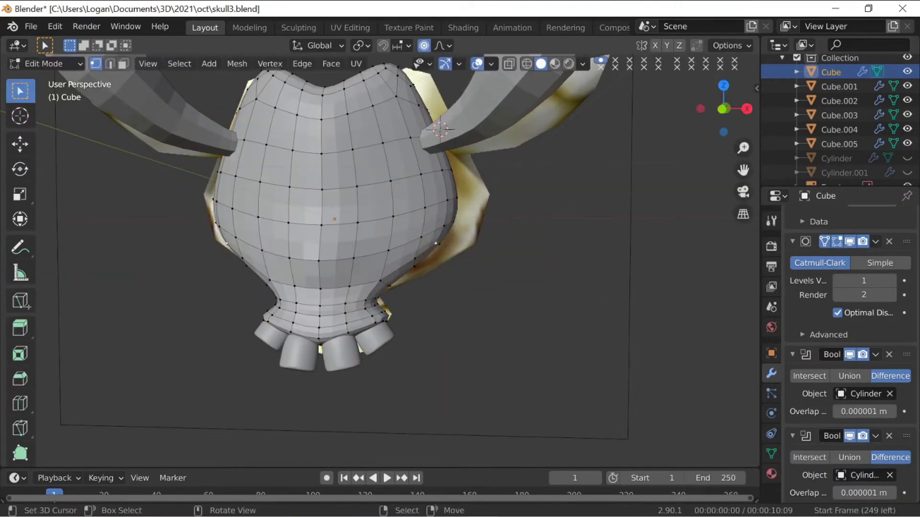
key("Tab")
- Select the horns and apply their Skin modifier so the shape becomes editable mesh
middle_click_drag(441, 129, 421, 144)
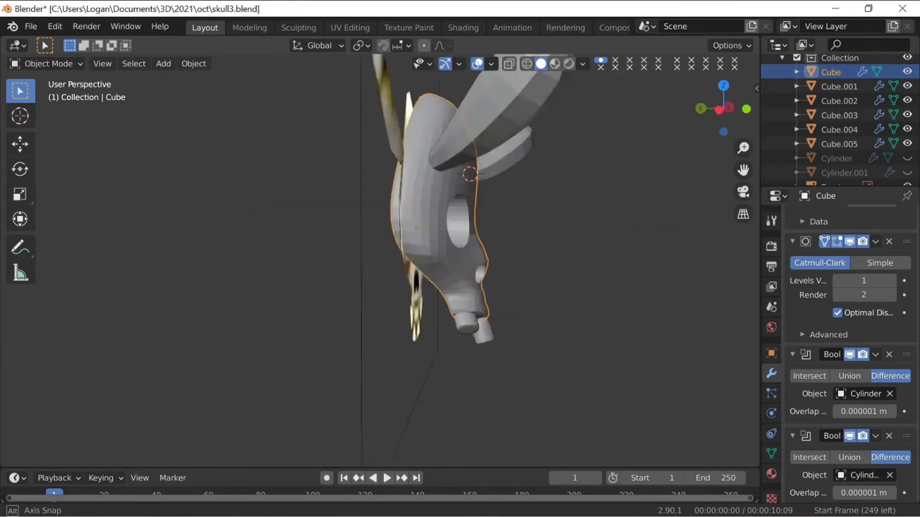
left_click(435, 160)
middle_click_drag(435, 161, 431, 214)
left_click(807, 271)
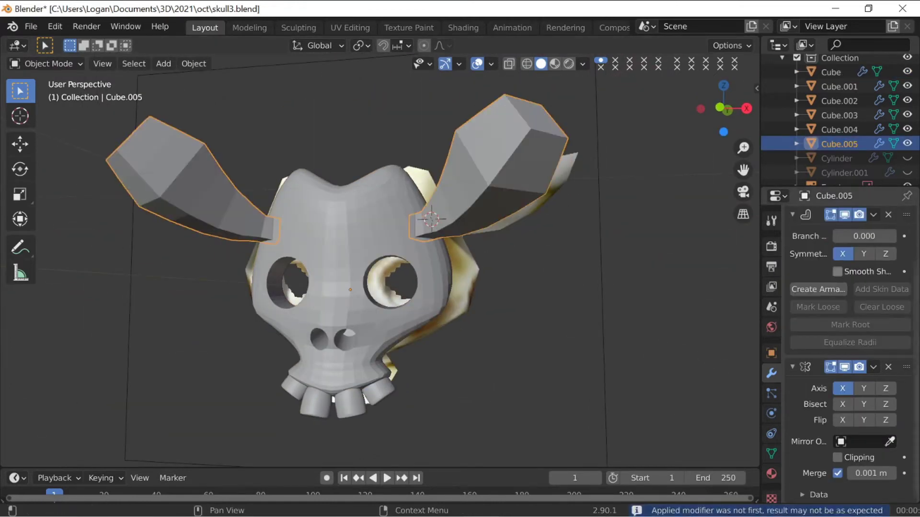
left_click(873, 268)
left_click(801, 292)
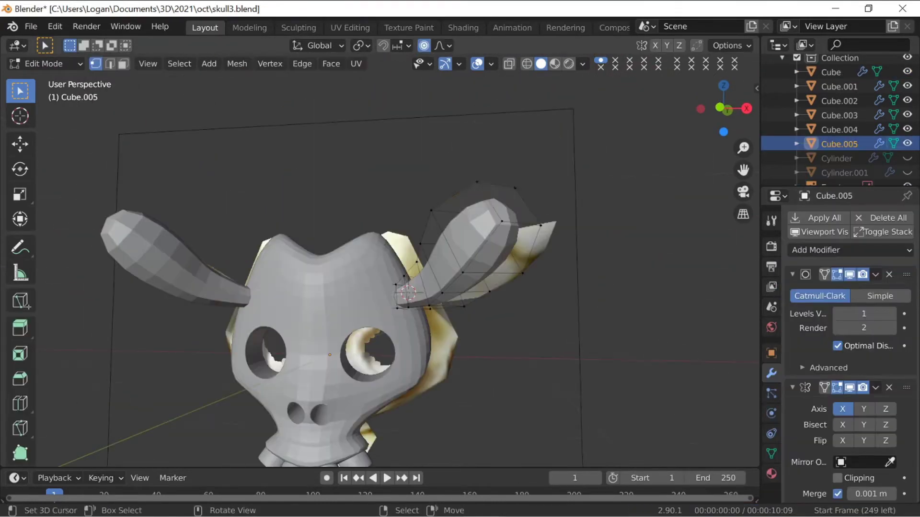
- Scale the horn's selected vertices without affecting Y and slide edges along its side to taper it towards the tip
key("s")
key("shift+y")
key("shift+y")
key("g")
key("g")
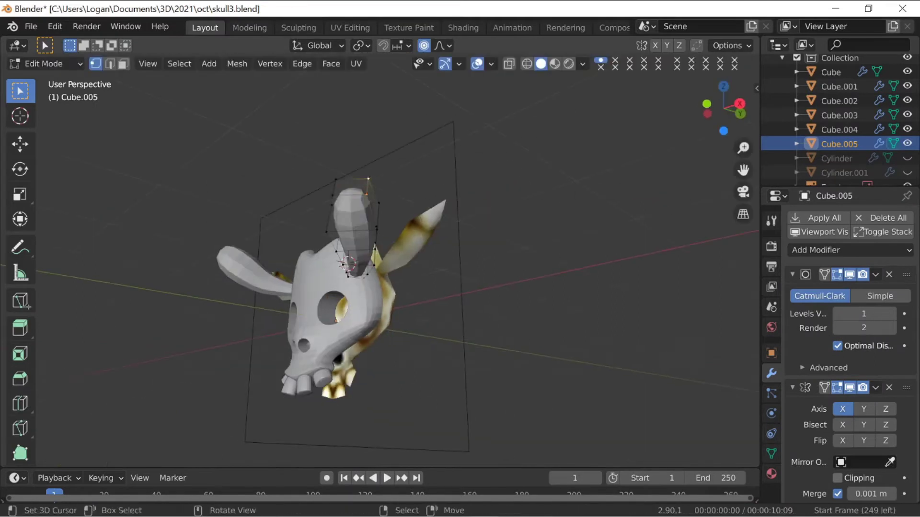
key("g")
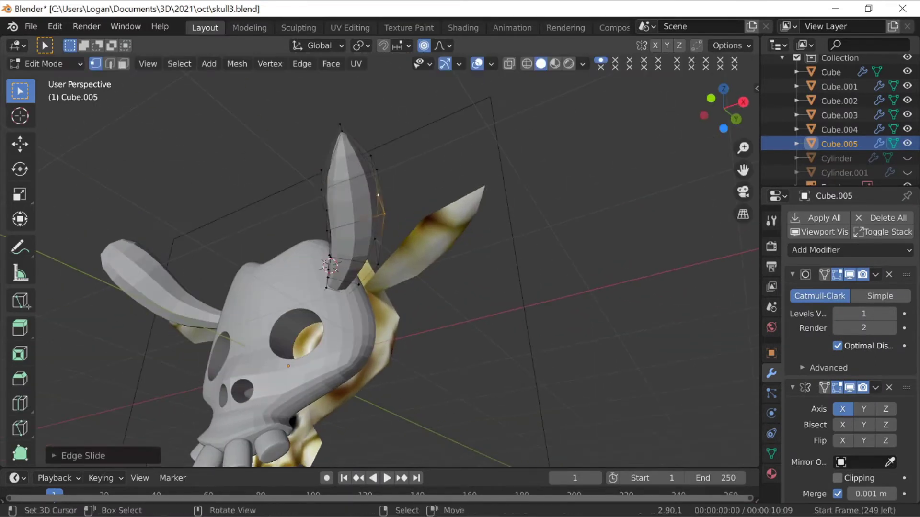
key("g")
key("g")
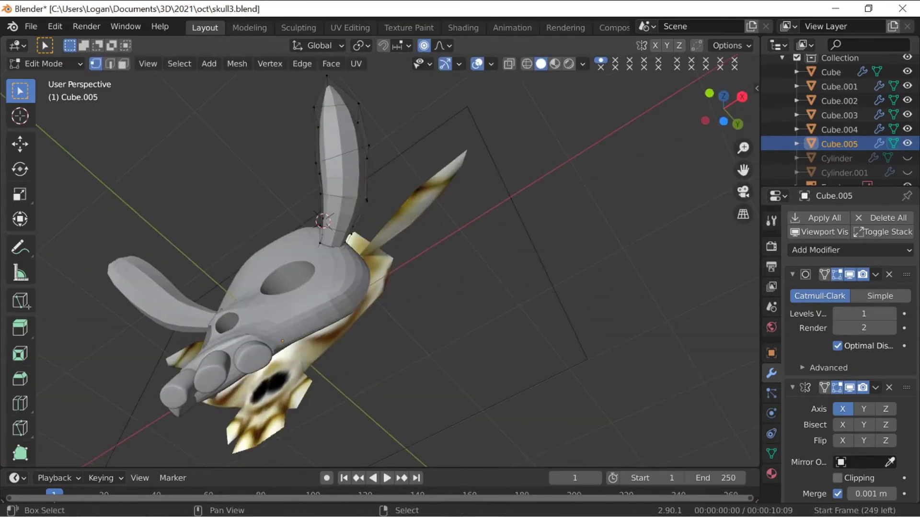
key("g")
key("g")
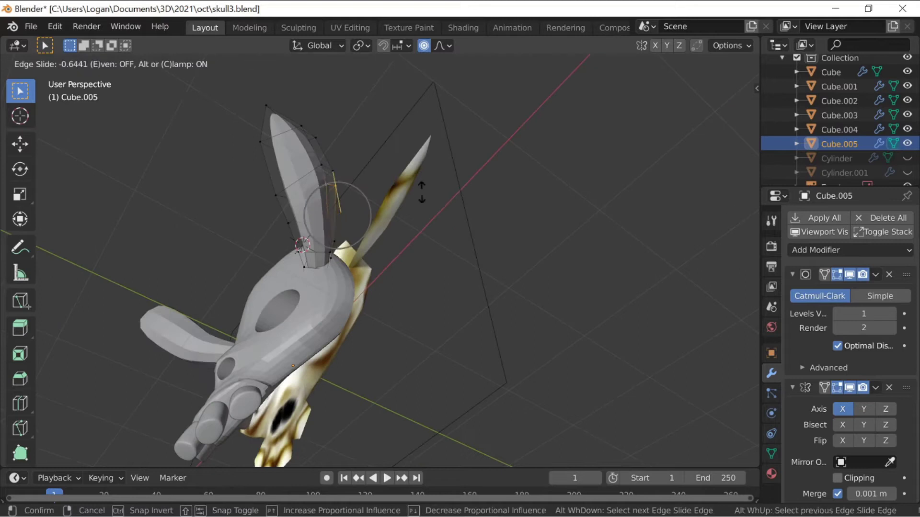
key("g")
key("g")
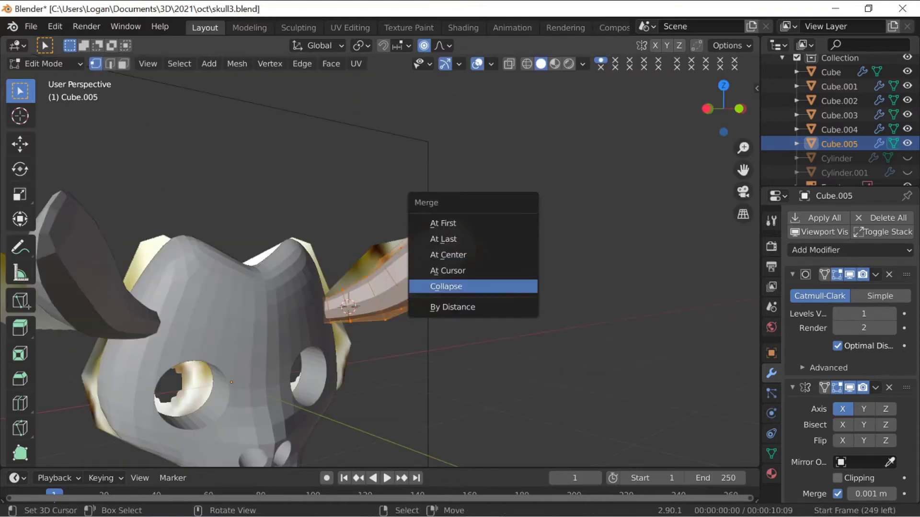
- Move the horn's lower edge loop near the skull to adjust where the horn curves
key("g")
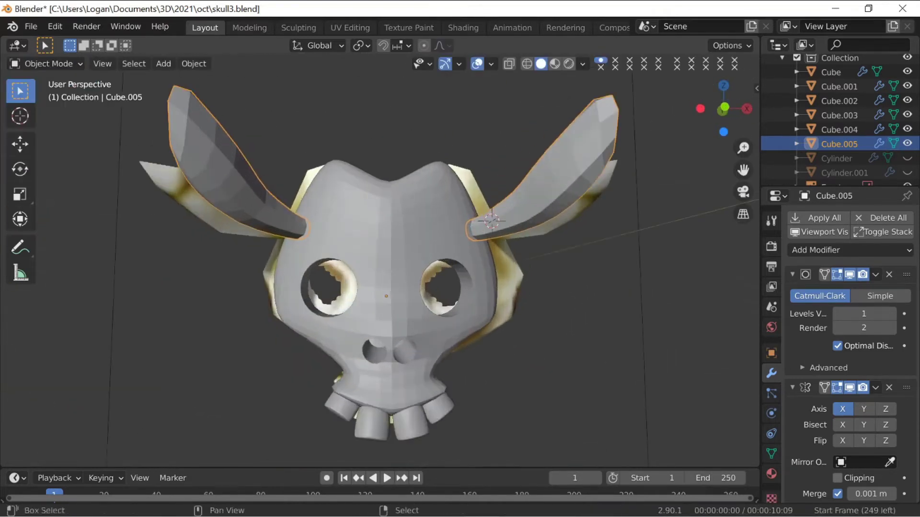
key("Tab")
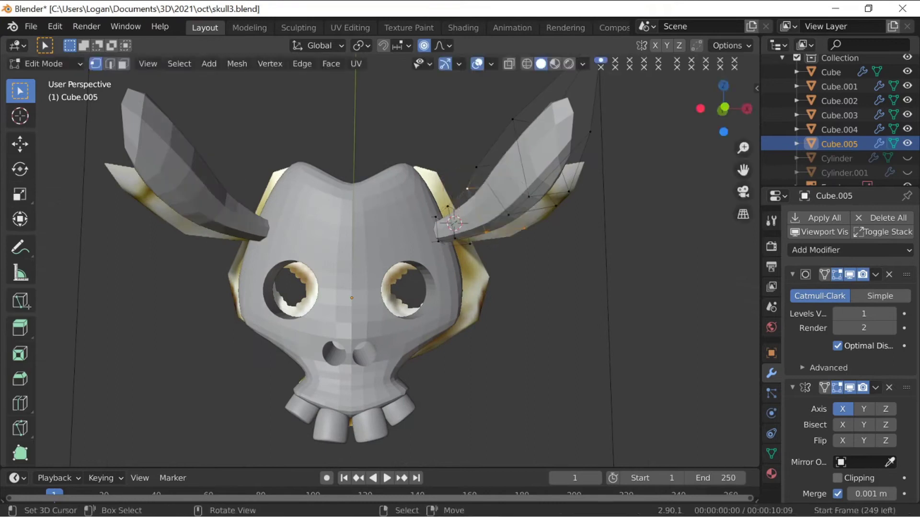
middle_click_drag(378, 264, 431, 240)
key("g")
key("Return")
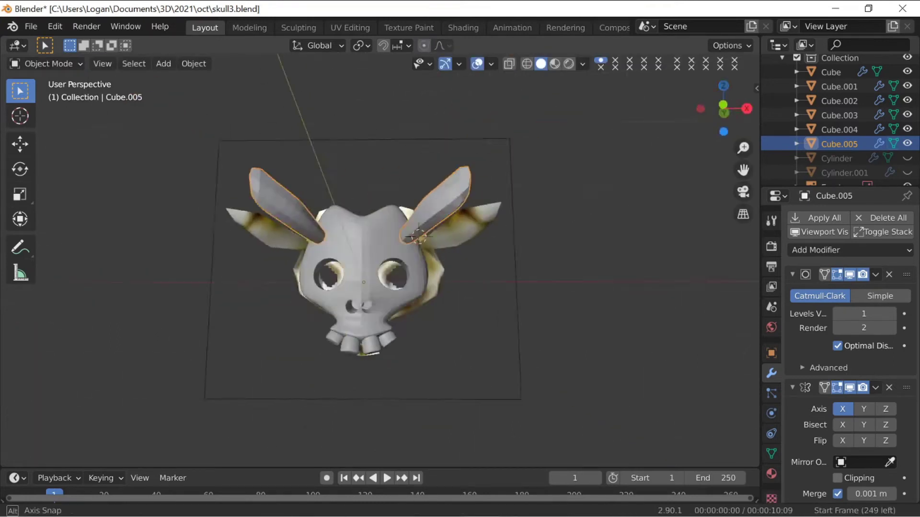
- Scale an edge loop midway along the horn on its local X axis and move vertices to bend the horn
key("s")
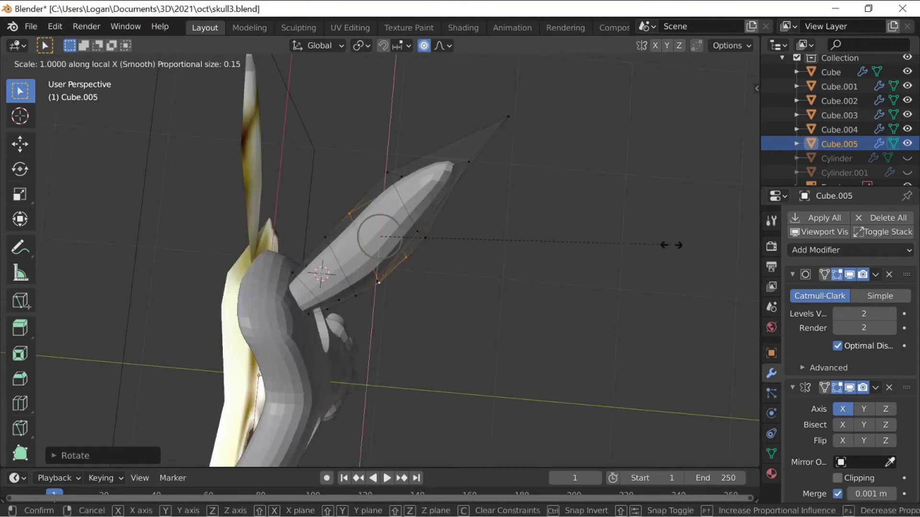
key("g")
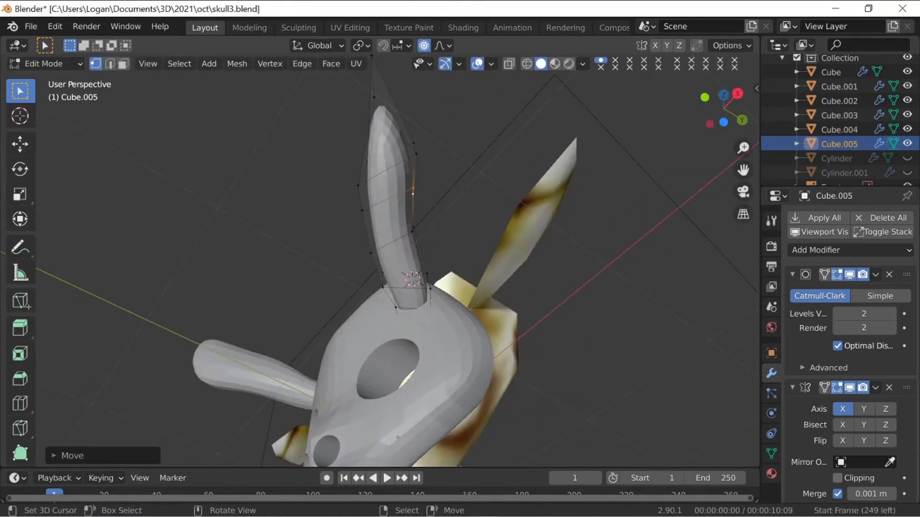
key("g")
middle_click_drag(412, 230, 383, 307)
left_click(374, 269)
key("g")
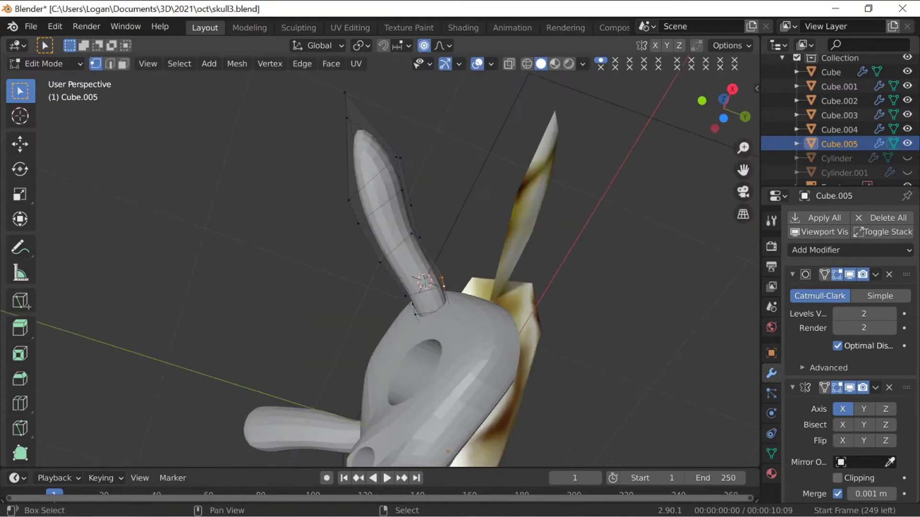
key("Return")
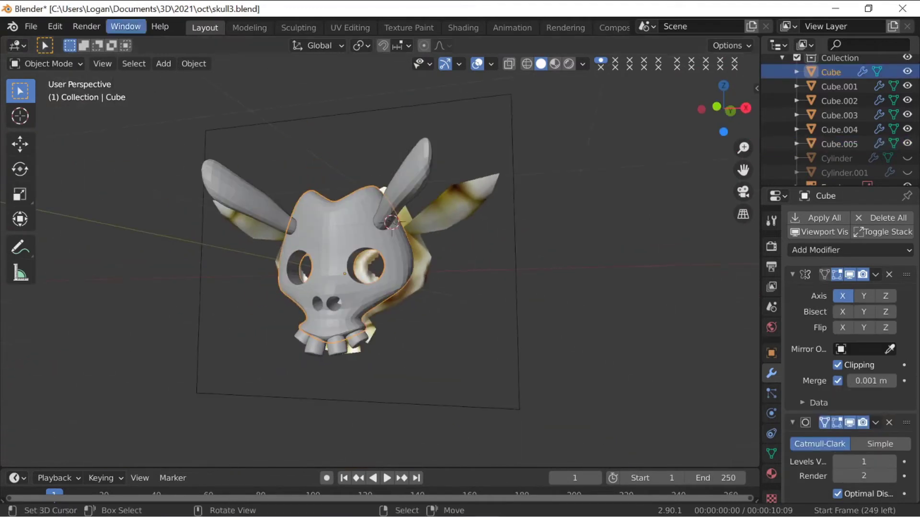
- Rescale an outer tooth uniformly and a central front tooth along its local X axis
key("s")
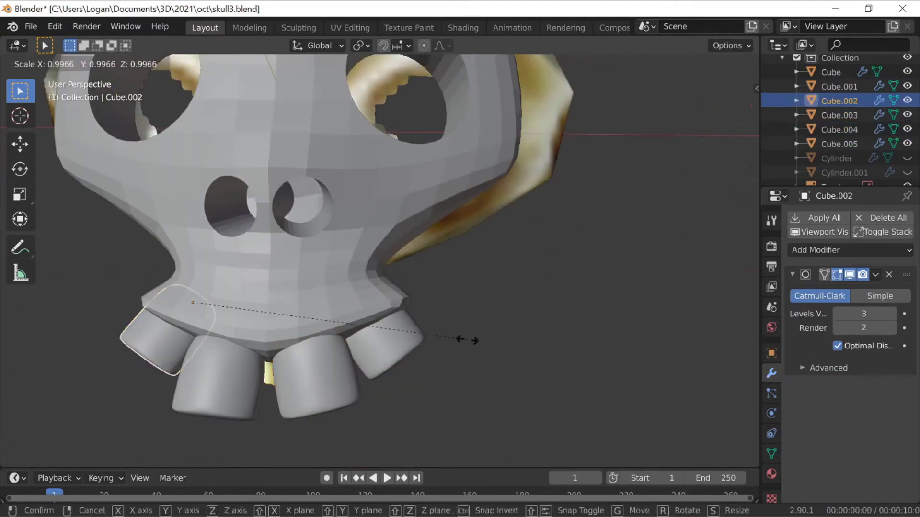
key("s")
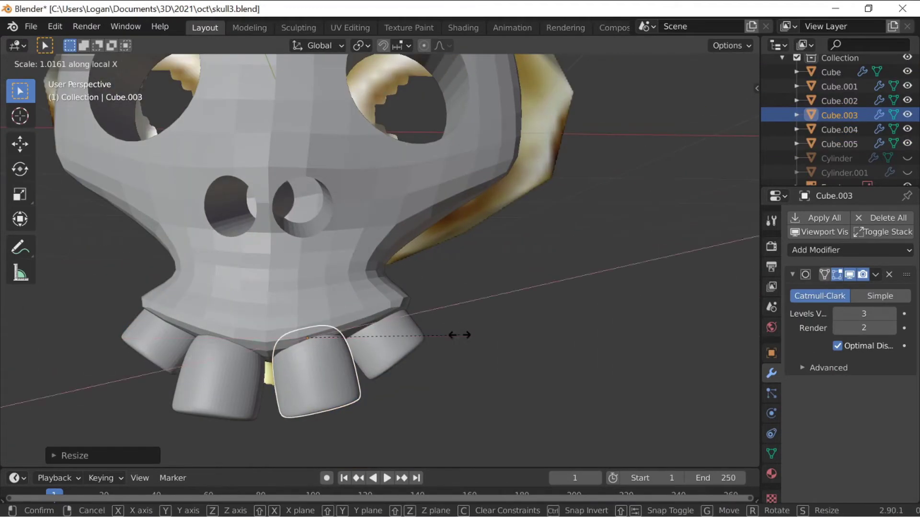
key("Return")
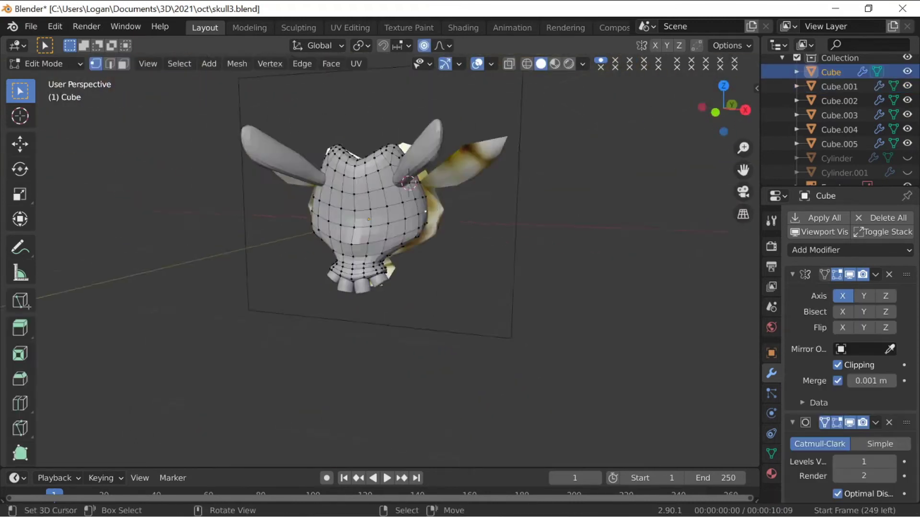
- Move vertices on the side of the skull along Y with proportional editing to refine its depth
key("g")
key("y")
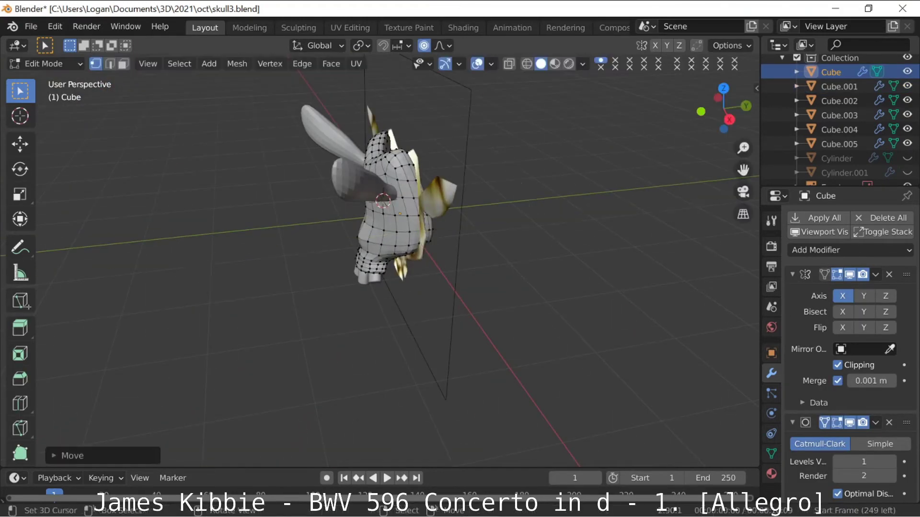
key("g")
key("y")
key("h")
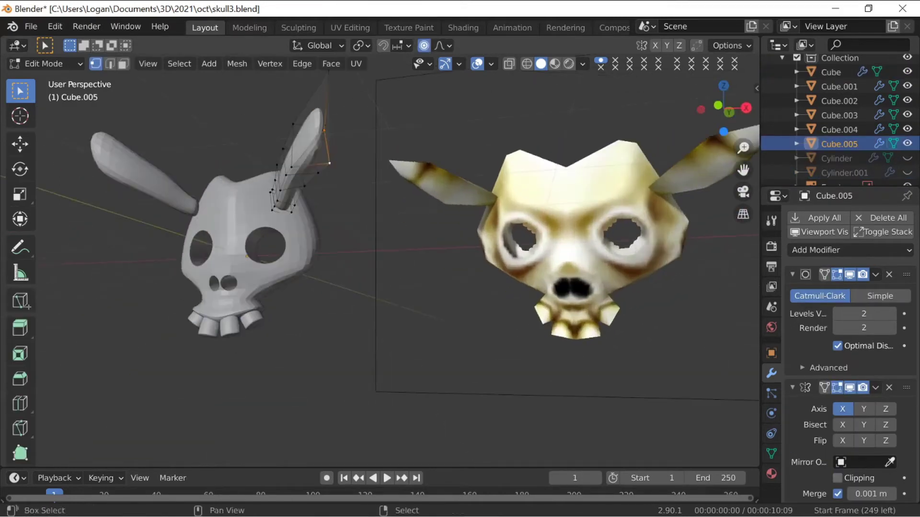
- Raise the edge near the horn's tip along Z with proportional editing and adjust the neighbouring vertices
key("g")
key("z")
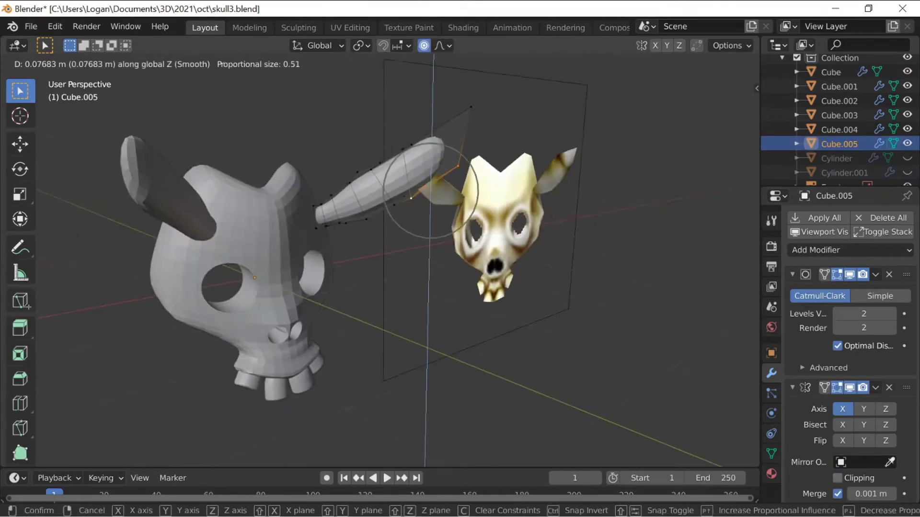
left_click(430, 190)
middle_click_drag(430, 190, 354, 187)
key("g")
left_click(384, 158)
middle_click_drag(384, 158, 258, 120)
- Reposition further vertices along the horn from several angles to smooth its curve
key("g")
left_click(289, 237)
middle_click_drag(289, 237, 354, 206)
key("g")
left_click(328, 181)
right_click(327, 184)
key("g")
left_click(358, 196)
left_click(432, 181)
- Select two edge loops along the horn and rescale each to refine its thickness
right_click(349, 215, "alt")
key("s")
left_click(347, 218)
right_click(335, 245, "alt")
key("s")
middle_click_drag(336, 245, 432, 254)
key("Tab")
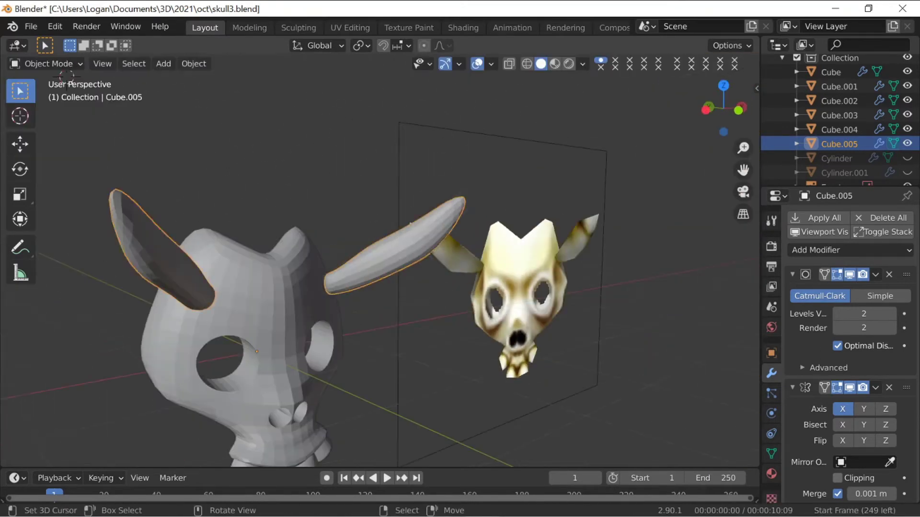
- Scale the selected horn vertices along their local Z axis and return to Object Mode
middle_click_drag(411, 223, 460, 268)
key("Tab")
key("s")
key("z")
key("z")
left_click(550, 288)
key("Tab")
- Rescale the selected horn vertices uniformly with an adjusted proportional editing radius
middle_click_drag(550, 287, 460, 249)
key("Tab")
key("s")
scroll(437, 300, "down", 2)
left_click(438, 300)
key("s")
left_click(505, 312)
key("Tab")
- Save the file, then save it under the new name skull_sculpt.blend
middle_click_drag(505, 312, 432, 273)
key("ctrl+s")
left_click(30, 26)
left_click(59, 170)
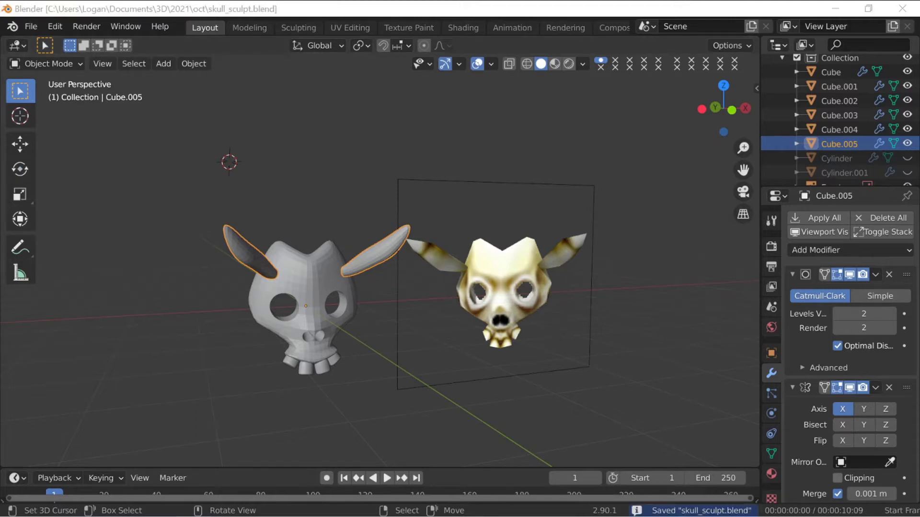
- Reveal the hidden Boolean cutters, try to move the nostril cutter's geometry, undo the move and hide the cutter
middle_click_drag(335, 307, 374, 287)
scroll(374, 288, "up", 4)
right_click(374, 259)
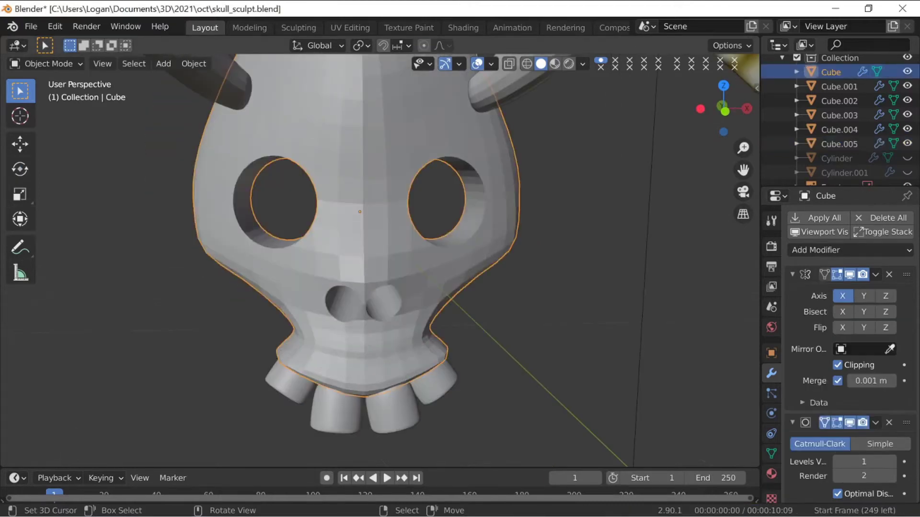
key("alt+h")
right_click(393, 322)
key("Tab")
key("g")
middle_click_drag(393, 322, 374, 287)
left_click(375, 283)
key("ctrl+z")
key("Tab")
key("h")
- Reveal the cutters, rescale the selected geometry and hide them again to check the holes in the skull
scroll(383, 297, "down", 2)
scroll(383, 297, "up", 4)
scroll(373, 287, "down", 4)
right_click(412, 269)
key("alt+h")
key("s")
left_click(495, 286)
key("h")
middle_click_drag(495, 285, 335, 287)
- Reveal the cutters, switch to wireframe shading and apply all modifiers on the nostril cutter
key("alt+h")
scroll(383, 306, "up", 3)
scroll(384, 307, "down", 4)
key("Tab")
key("shift+z")
key("3")
left_click(312, 298)
key("Tab")
middle_click_drag(384, 268, 393, 336)
left_click(821, 218)
left_click(829, 218)
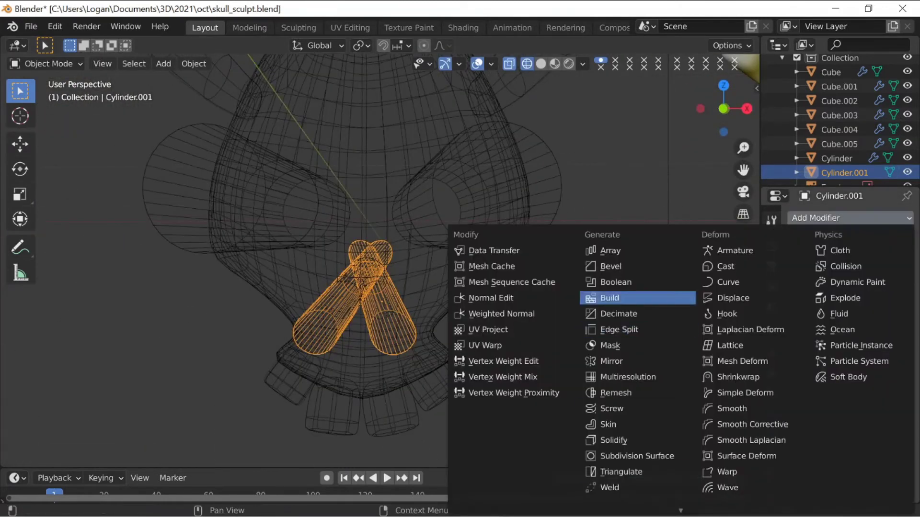
- Select one linked cylinder of the nostril cutter in Edit Mode and search the commands for "bool"
key("Tab")
key("l")
key("F3")
key("Tab")
mouse_move(460, 288)
middle_mouse_down()
mouse_move(355, 282)
mouse_move(518, 288)
middle_mouse_up()
key("F3")
type("bool")
- Return to solid shading, hide the nostril cutter to inspect the holes and undo the last action
right_click(527, 290)
scroll(850, 364, "down", 5)
key("x")
key("h")
key("shift+z")
key("ctrl+z")
- Move the nostril cutter along the Y axis and hide it to check the resulting nostril holes
key("g")
key("y")
mouse_move(383, 239)
middle_mouse_down()
mouse_move(383, 312)
mouse_move(383, 230)
mouse_move(383, 326)
middle_mouse_up()
left_click(384, 306)
key("h")
scroll(384, 287, "down", 4)
scroll(383, 287, "up", 3)
key("ctrl+z")
key("h")
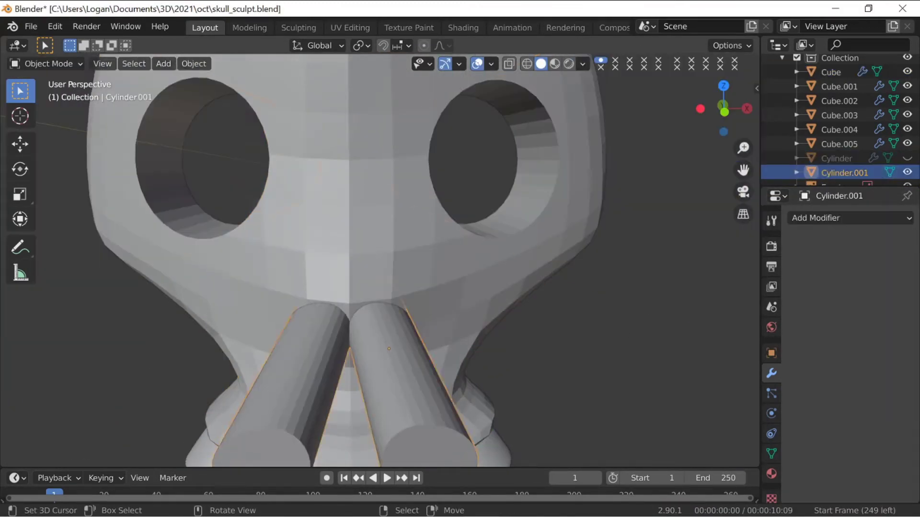
- Move the nostril cutter along the Z axis and hide it to check the nostril holes
key("1")
middle_click_drag(384, 264, 383, 230)
left_click(343, 291)
key("g")
key("z")
middle_click_drag(354, 307, 364, 240)
key("g")
left_click(331, 306)
key("Tab")
key("h")
scroll(383, 268, "down", 4)
- Apply all modifiers on the skull and reshape the ridge vertices between the nostrils with proportional editing
right_click(407, 259)
left_click(817, 218)
scroll(383, 268, "down", 2)
key("Tab")
scroll(364, 287, "up", 8)
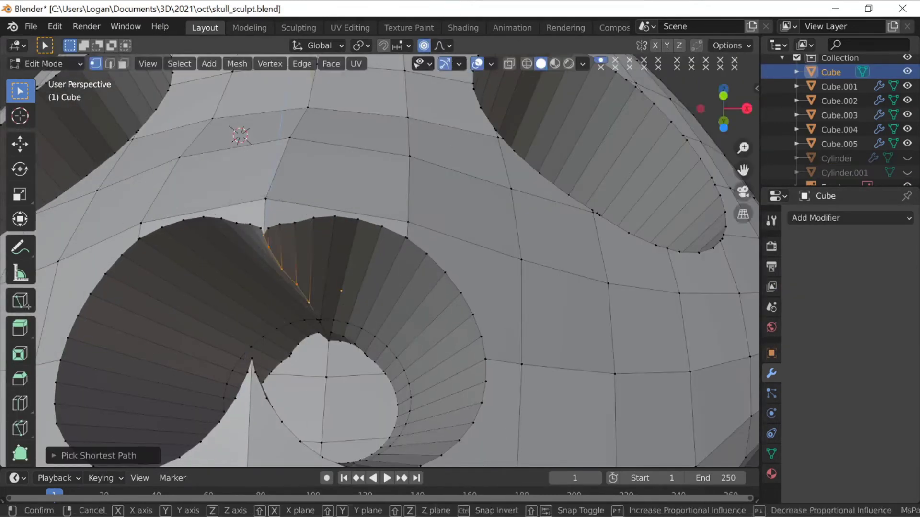
left_click(309, 295)
middle_click_drag(309, 294, 269, 335)
scroll(307, 288, "up", 2)
key("Tab")
- Try adding a modifier to the skull, inspect the nostrils and undo it
scroll(336, 269, "down", 8)
middle_click_drag(335, 287, 379, 268)
scroll(365, 259, "down", 2)
scroll(364, 258, "up", 1)
scroll(297, 258, "up", 6)
left_click(46, 64)
left_click(53, 80)
scroll(336, 269, "down", 5)
left_click(851, 218)
left_click(608, 457)
middle_click_drag(335, 268, 432, 288)
scroll(364, 268, "up", 2)
key("ctrl+z")
key("ctrl+z")
- Try a 15-cut loop cut in the eye socket wall, cancel it and undo the skull edits including the applied modifiers
key("ctrl+r")
scroll(268, 259, "up", 7)
middle_click_drag(364, 288, 336, 249)
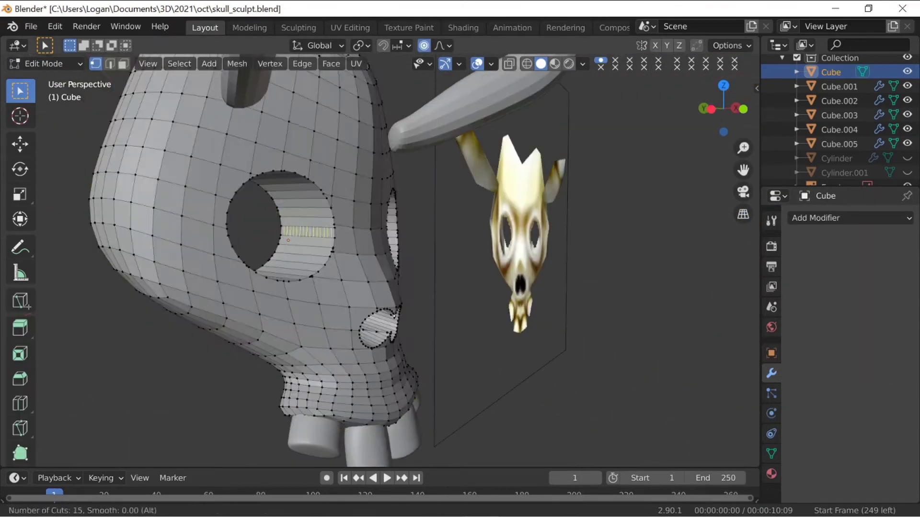
key("Escape")
key("ctrl+z")
key("ctrl+z")
key("ctrl+z")
- Reveal the hidden cutters and add loop cuts along the eye socket cutter
key("alt+h")
right_click(392, 235)
key("Tab")
key("ctrl+r")
left_click(425, 187)
key("Tab")
- Divide both cylinders of the nostril cutter along their length with loop cuts, using 5 cuts
right_click(446, 357)
key("Tab")
key("ctrl+r")
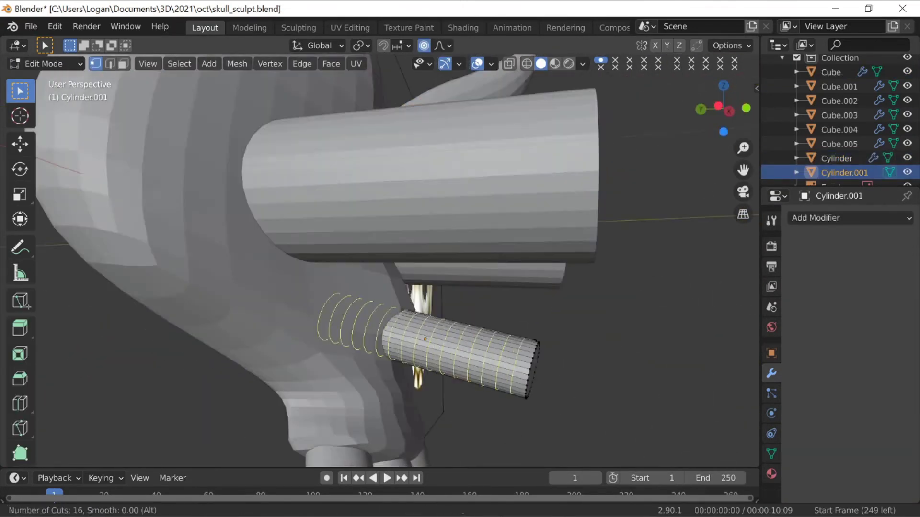
left_click(462, 352)
middle_click_drag(462, 352, 364, 306)
key("ctrl+r")
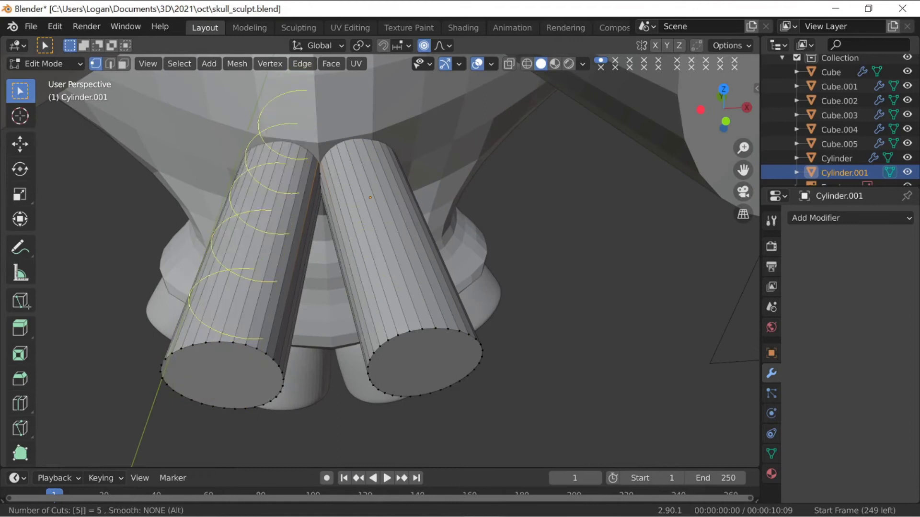
key("Tab")
scroll(364, 269, "down", 4)
key("Tab")
key("ctrl+r")
left_click(364, 259)
key("Tab")
- Apply all modifiers on the skull and hide the cutters
middle_click_drag(364, 268, 417, 342)
right_click(335, 125)
left_click(850, 274)
left_click(823, 218)
right_click(441, 268)
key("h")
- Join the broken ring edges inside the nostrils with knife cuts across the lower ridge
key("Tab")
key("h")
scroll(335, 287, "up", 5)
key("j")
scroll(318, 337, "up", 5)
key("k")
left_click(447, 352)
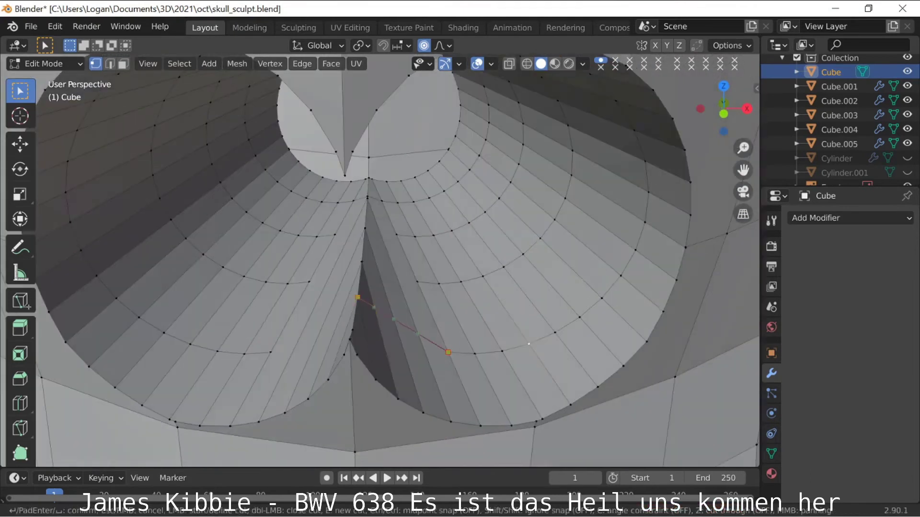
middle_click_drag(529, 344, 560, 348)
left_click(258, 381)
key("Return")
- Deselect the mesh, try a level 1 subdivision surface on the skull and undo it
scroll(336, 287, "down", 5)
middle_click_drag(374, 288, 268, 278)
key("alt+a")
key("Tab")
key("ctrl+1")
middle_click_drag(383, 268, 383, 326)
key("ctrl+z")
scroll(384, 273, "down", 3)
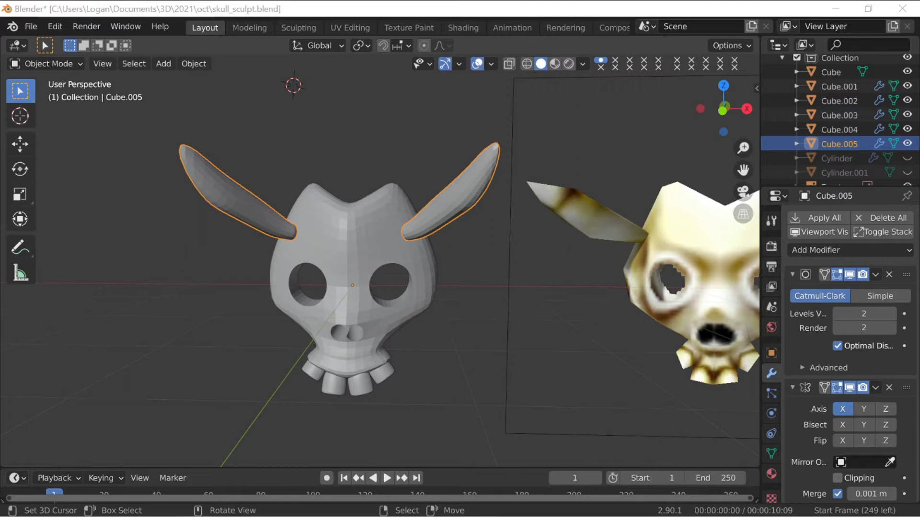
- Save the file as skull_sculpt2.blend and switch to the Sculpting workspace with the skull selected
middle_click_drag(383, 287, 382, 264)
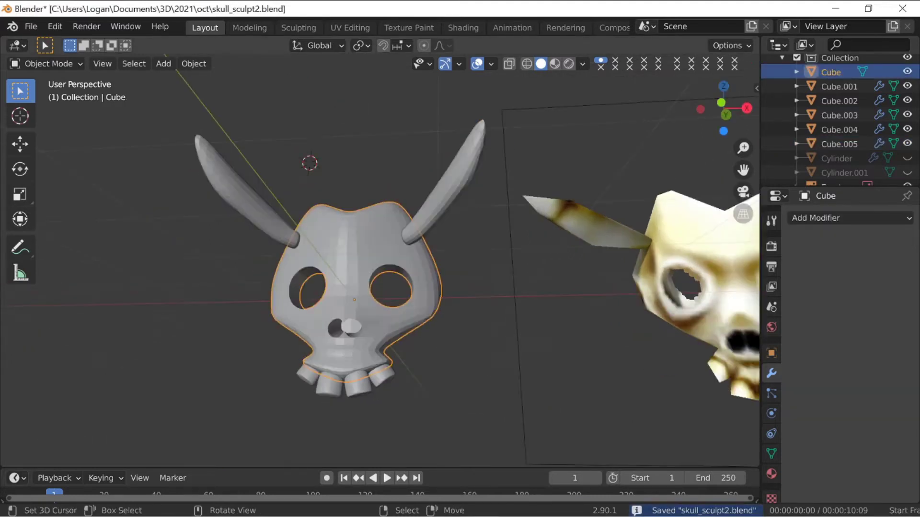
scroll(345, 259, "up", 5)
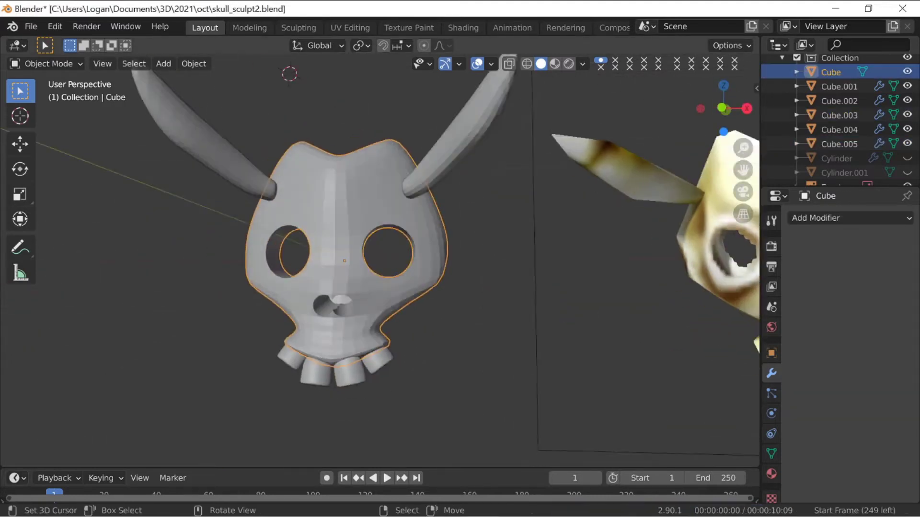
key("ctrl+Page_Down")
key("ctrl+Page_Down")
- Build up the nose above the nostrils with the 50 px Draw brush, smooth it and carve in the sides of the bridge
mouse_move(373, 258)
middle_mouse_down()
mouse_move(402, 288)
mouse_move(395, 275)
middle_mouse_up()
scroll(383, 278, "up", 3)
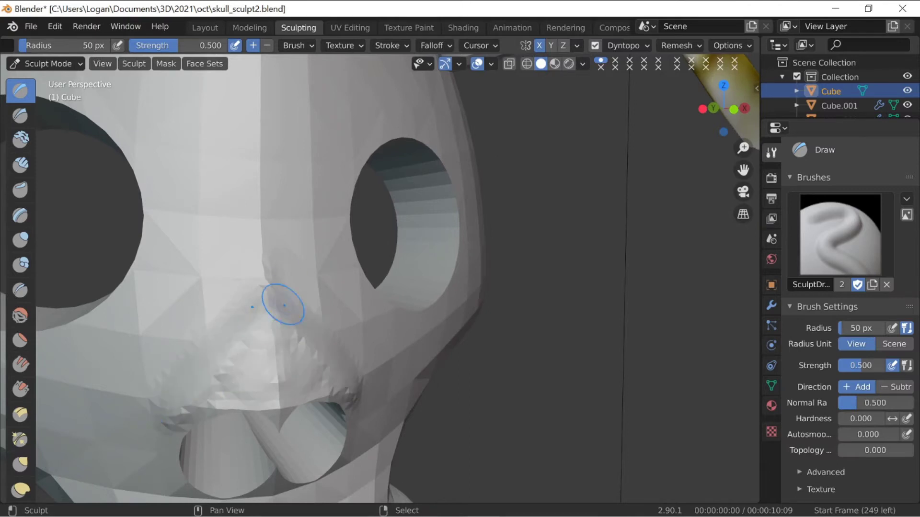
left_click_drag(284, 306, 307, 364, "shift")
scroll(384, 287, "down", 6)
middle_click_drag(387, 287, 288, 287)
scroll(288, 287, "up", 6)
mouse_move(293, 297)
left_mouse_down("ctrl")
mouse_move(265, 209)
mouse_move(293, 216)
left_mouse_up("ctrl")
scroll(468, 349, "up", 2)
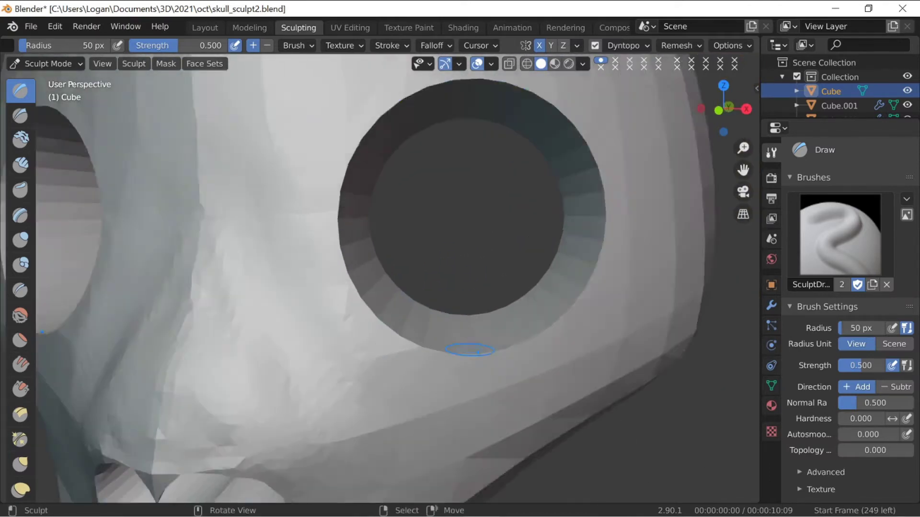
- Sculpt a raised rim along the inner and lower edges of the eye sockets with the Draw brush
middle_click_drag(299, 283, 320, 260)
scroll(319, 261, "up", 3)
middle_click_drag(408, 336, 378, 249)
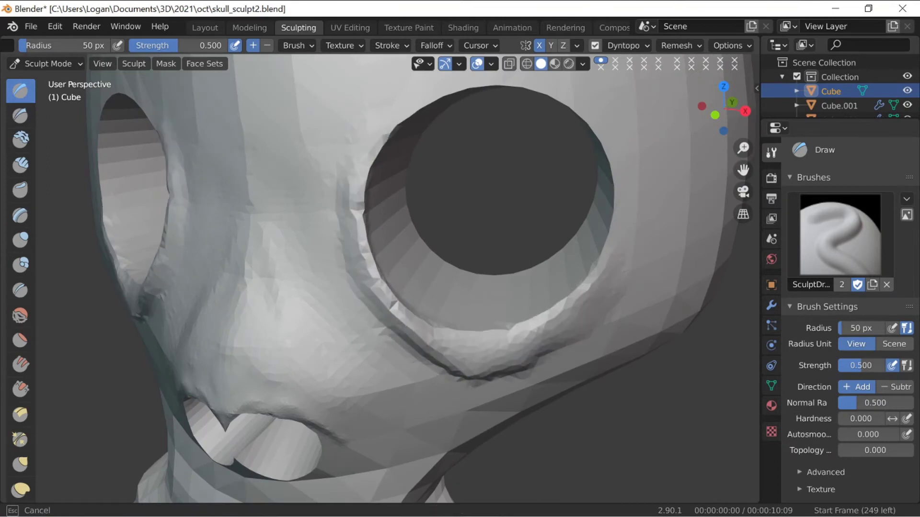
middle_click_drag(378, 249, 398, 259)
- Sculpt the upper edge of the nostrils and the ridge between them from below
mouse_move(311, 288)
middle_mouse_down()
mouse_move(427, 318)
mouse_move(407, 287)
mouse_move(409, 218)
middle_mouse_up()
scroll(427, 318, "up", 4)
scroll(410, 218, "up", 3)
left_click_drag(409, 214, 411, 220)
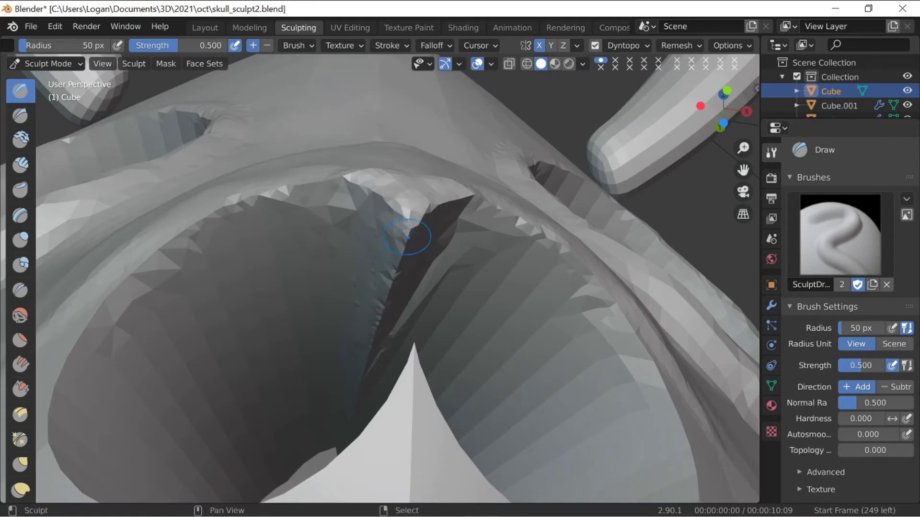
left_click_drag(280, 214, 301, 201)
- Build up a raised rim around the nostrils and shape the septum with the Draw brush
scroll(355, 192, "down", 3)
middle_click_drag(357, 179, 361, 207)
scroll(505, 248, "down", 3)
mouse_move(505, 249)
middle_mouse_down()
mouse_move(412, 297)
mouse_move(465, 278)
middle_mouse_up()
scroll(468, 277, "up", 2)
mouse_move(451, 306)
left_mouse_down()
mouse_move(448, 234)
mouse_move(345, 168)
left_mouse_up()
middle_click_drag(352, 239, 355, 330)
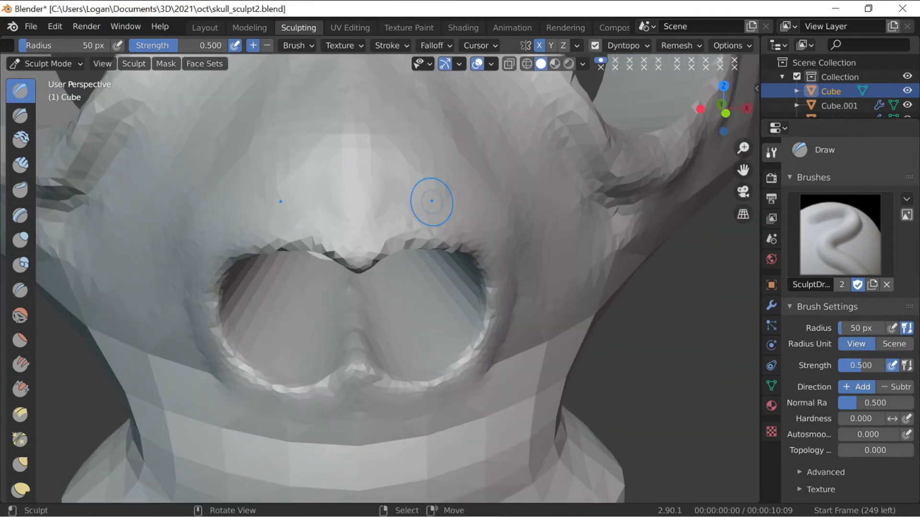
- Extend the raised rims around the eye sockets with the Draw brush and compare the mask with the reference image
scroll(431, 202, "down", 4)
middle_click_drag(432, 201, 335, 211)
scroll(201, 211, "up", 3)
scroll(188, 214, "down", 6)
middle_click_drag(191, 216, 364, 288)
scroll(364, 288, "up", 6)
middle_click_drag(459, 283, 392, 269)
left_click_drag(426, 283, 457, 245)
scroll(226, 256, "down", 6)
middle_click_drag(226, 256, 306, 268)
scroll(307, 269, "up", 5)
middle_click_drag(307, 268, 230, 268)
scroll(330, 196, "down", 4)
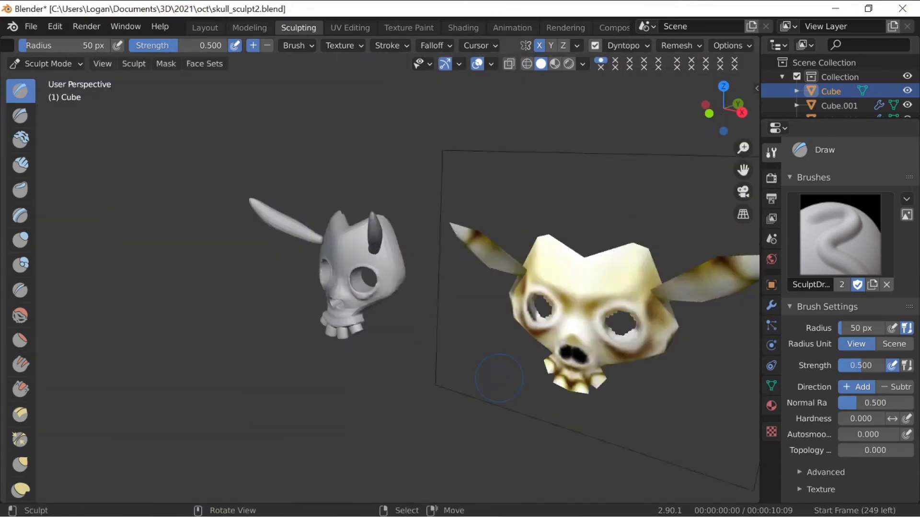
- Flatten the temple and cheek surfaces beside the eye socket with the Flatten brush at an 80 px radius
scroll(330, 196, "up", 4)
middle_click_drag(331, 197, 378, 182)
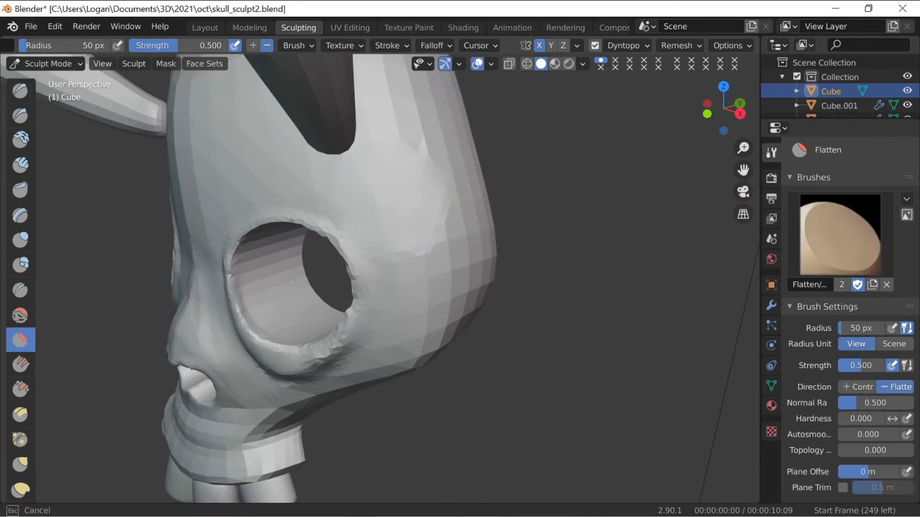
middle_click_drag(357, 259, 344, 267)
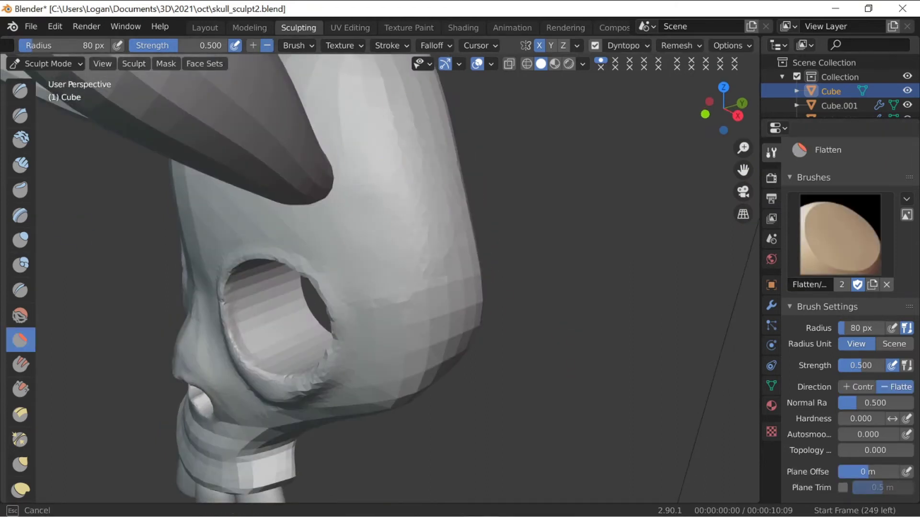
scroll(405, 210, "down", 4)
scroll(404, 210, "up", 4)
middle_click_drag(405, 210, 393, 216)
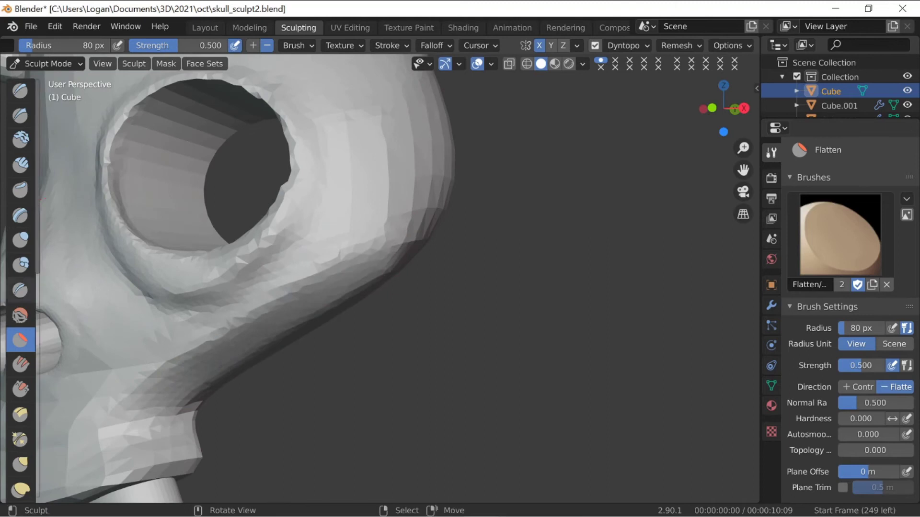
- Carve creases where the cheek meets the jaw and around the eye and horn base with the Crease brush at strength 0.250
left_click(20, 291)
left_click_drag(168, 384, 207, 369)
scroll(446, 252, "down", 4)
scroll(446, 252, "up", 4)
mouse_move(445, 253)
middle_mouse_down()
mouse_move(419, 336)
mouse_move(425, 331)
middle_mouse_up()
scroll(420, 336, "down", 4)
scroll(420, 336, "up", 5)
left_click_drag(218, 326, 182, 269)
mouse_move(182, 268)
middle_mouse_down()
mouse_move(221, 267)
mouse_move(199, 244)
middle_mouse_up()
left_click_drag(199, 245, 225, 283)
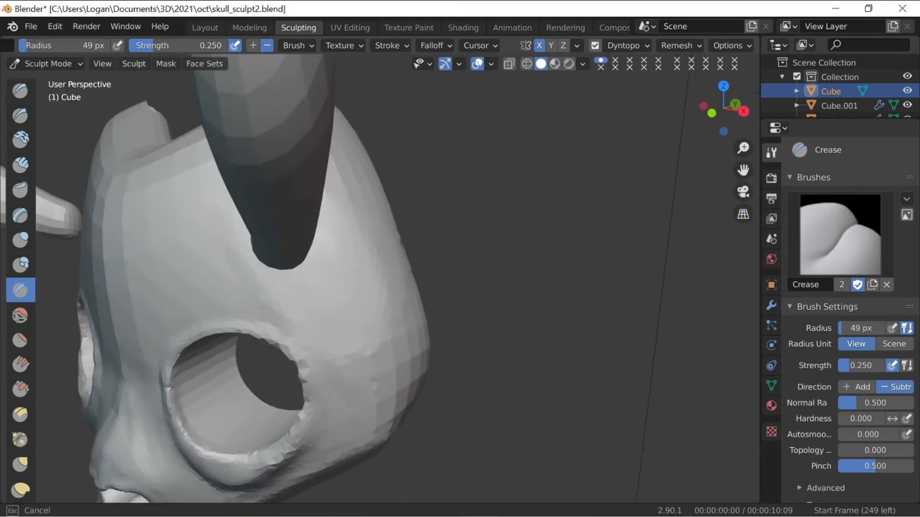
- Raise a ridge from the horn base down to the outer eye rim with the inverted Crease brush
middle_click_drag(269, 258, 297, 330, "ctrl")
mouse_move(335, 307)
middle_mouse_down("ctrl")
mouse_move(347, 195)
mouse_move(296, 321)
middle_mouse_up("ctrl")
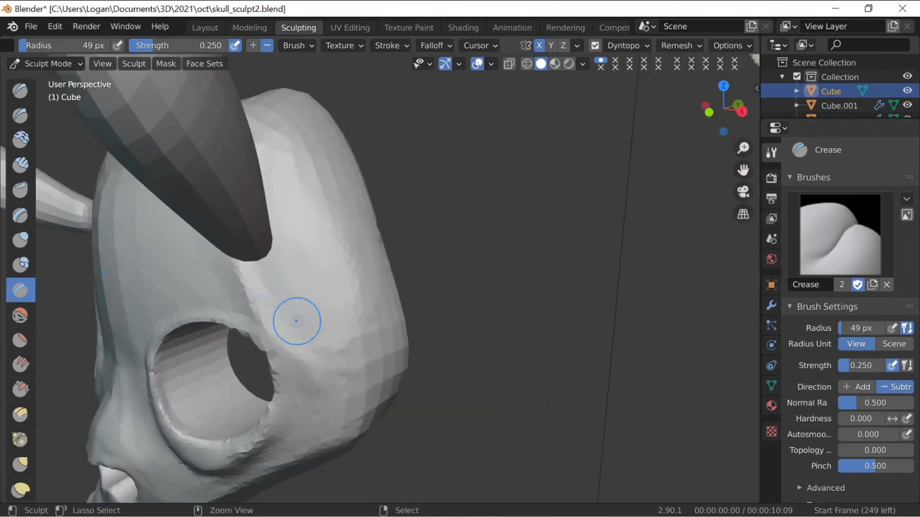
left_click_drag(331, 365, 376, 387)
- Carve a crease around the outside of the eye socket rim
scroll(369, 297, "down", 7)
middle_click_drag(329, 267, 383, 239)
scroll(417, 335, "up", 7)
left_click_drag(186, 281, 223, 326)
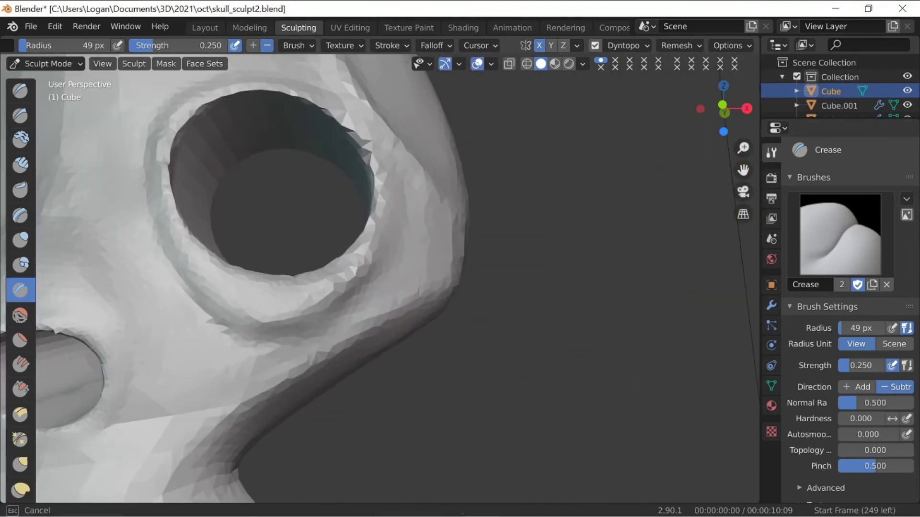
- Carve vertical creases into the upper jaw above the gaps between the teeth and open the Dyntopo settings
scroll(335, 268, "down", 5)
middle_click_drag(335, 268, 345, 302)
scroll(355, 288, "up", 4)
mouse_move(345, 268)
middle_mouse_down()
mouse_move(338, 340)
mouse_move(454, 323)
mouse_move(457, 331)
middle_mouse_up()
left_click(623, 45)
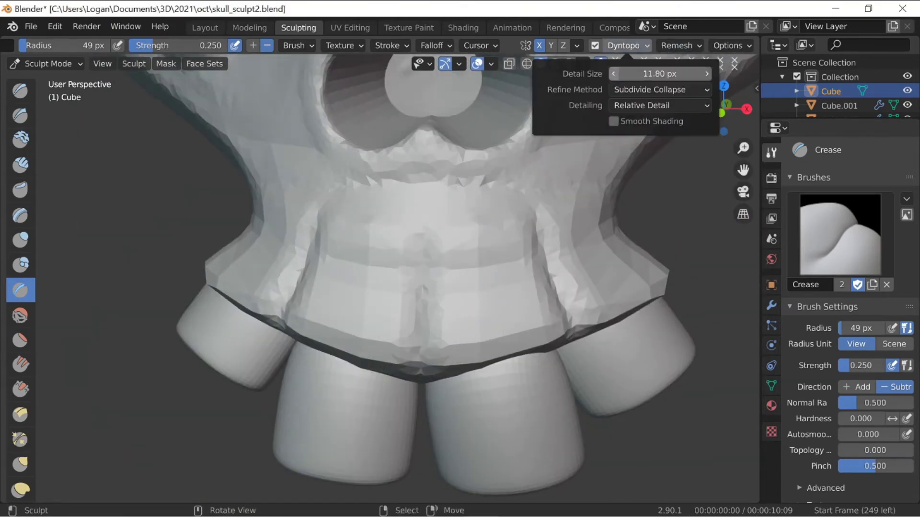
- Switch to the Draw brush and build up the lower edge of the upper jaw above the teeth
mouse_move(544, 390)
middle_mouse_down()
mouse_move(226, 181)
mouse_move(195, 91)
middle_mouse_up()
key("x")
middle_click_drag(339, 246, 234, 137)
middle_click_drag(365, 201, 460, 240)
left_click_drag(479, 271, 508, 287)
mouse_move(432, 216)
middle_mouse_down()
mouse_move(469, 307)
mouse_move(537, 288)
middle_mouse_up()
middle_click_drag(320, 316, 350, 236)
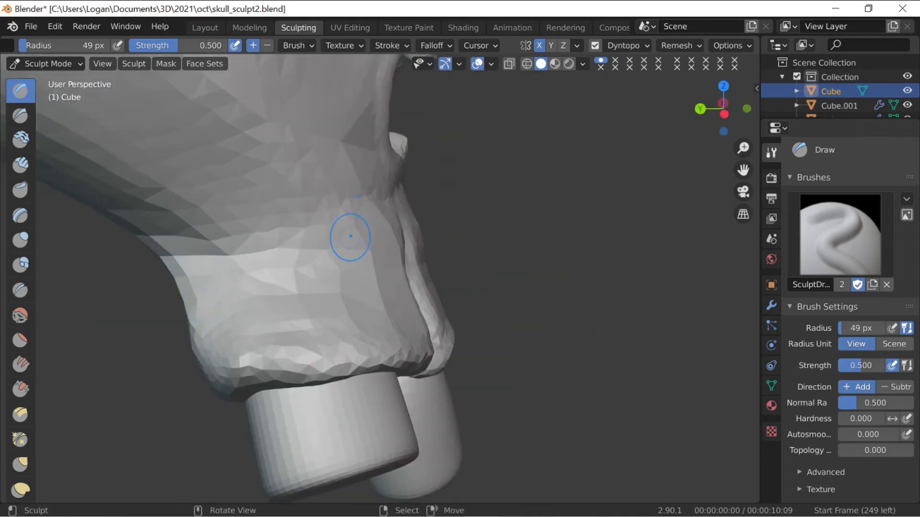
- Build up the lower edge of the upper jaw around the side and back of the teeth with the Draw brush
middle_click_drag(431, 349, 542, 268)
left_click_drag(570, 278, 537, 244)
mouse_move(480, 306)
middle_mouse_down()
mouse_move(412, 272)
mouse_move(460, 230)
middle_mouse_up()
left_click_drag(517, 168, 309, 274)
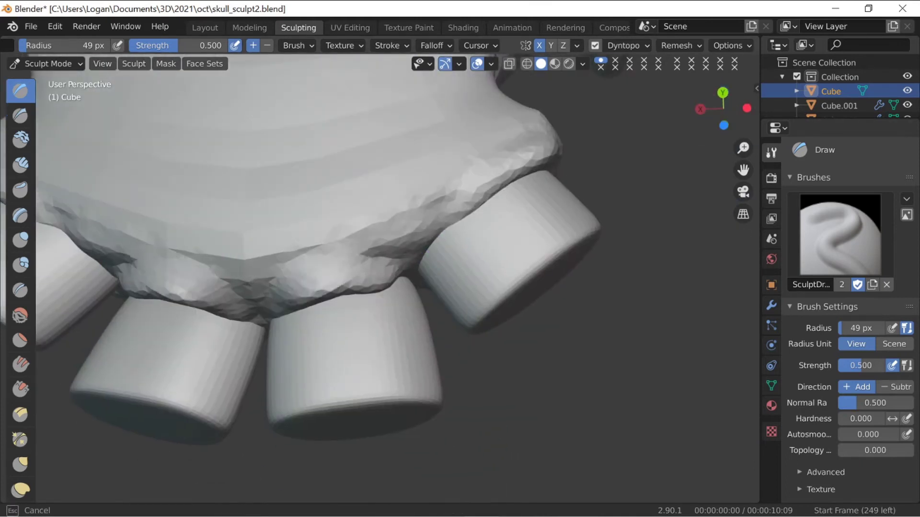
middle_click_drag(393, 269, 460, 313)
scroll(383, 278, "down", 5)
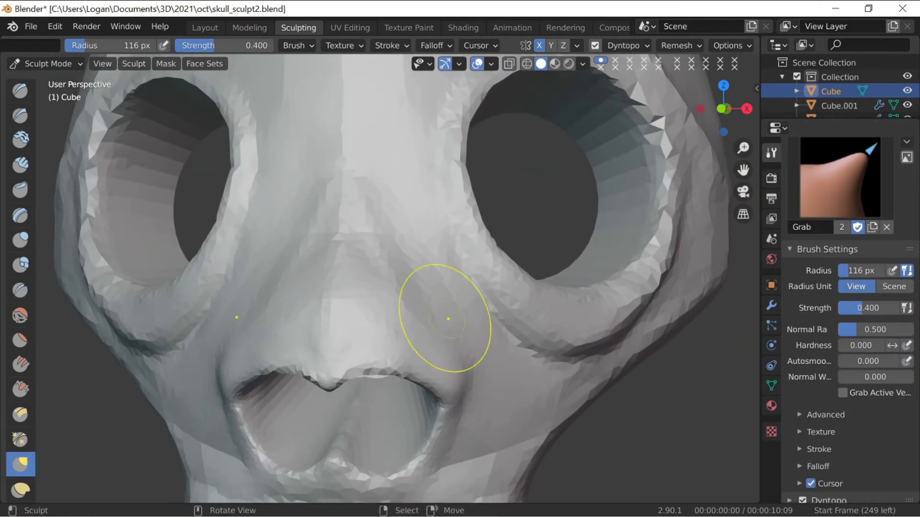
- Examine the nose, eye sockets, jaw and forehead of the skull from the front, side and above
middle_click_drag(448, 319, 328, 295)
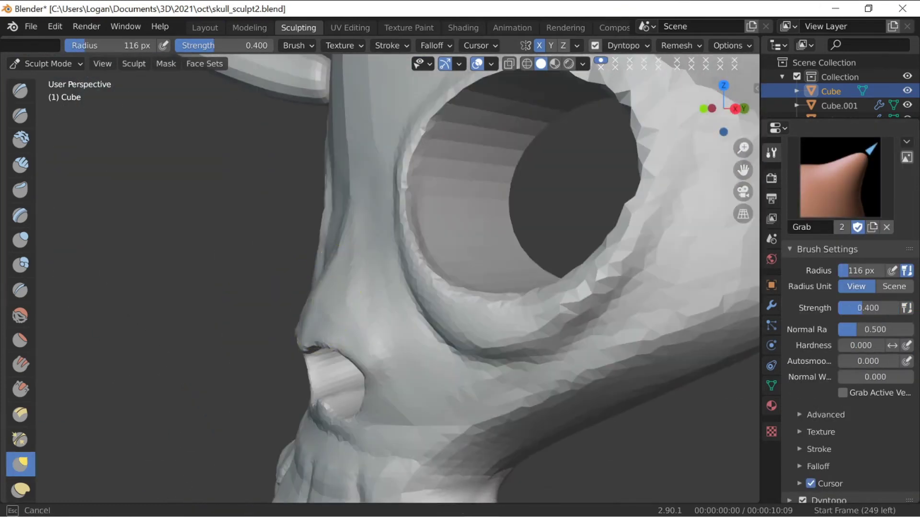
scroll(848, 311, "down", 2)
middle_click_drag(431, 326, 386, 329)
scroll(386, 329, "down", 2)
scroll(333, 267, "down", 1)
scroll(332, 267, "up", 2)
middle_click_drag(333, 267, 421, 278)
middle_click_drag(330, 311, 467, 318, "shift")
scroll(467, 319, "down", 3)
middle_click_drag(467, 318, 491, 323)
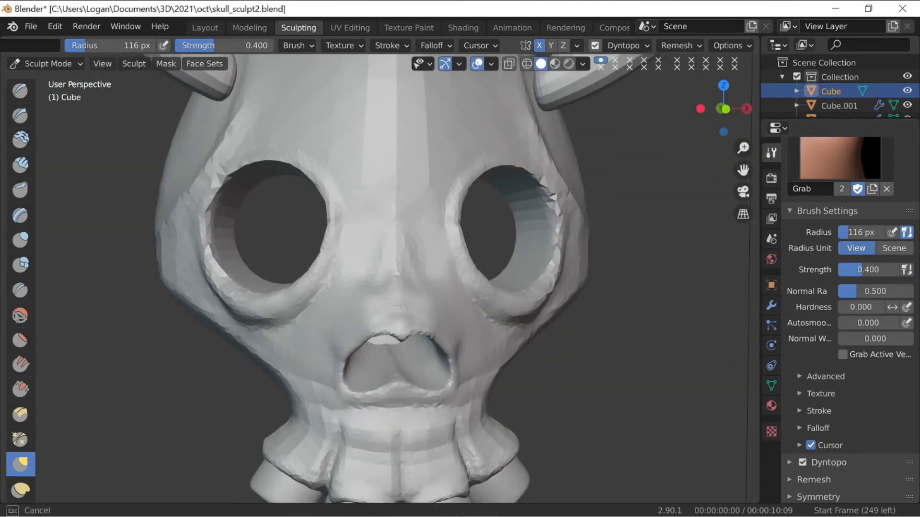
scroll(371, 355, "down", 7)
scroll(417, 309, "up", 8)
middle_click_drag(417, 309, 397, 291)
scroll(489, 367, "down", 7)
middle_click_drag(489, 367, 431, 358)
scroll(430, 358, "up", 3)
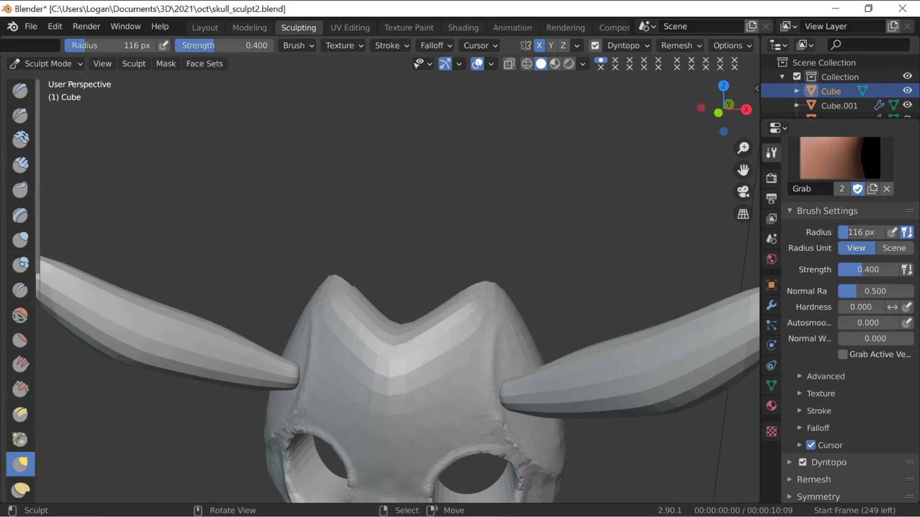
- Smooth the faceted forehead between the horns with the Scrape/Peaks brush at a 44 px radius
left_click(20, 389)
key("f")
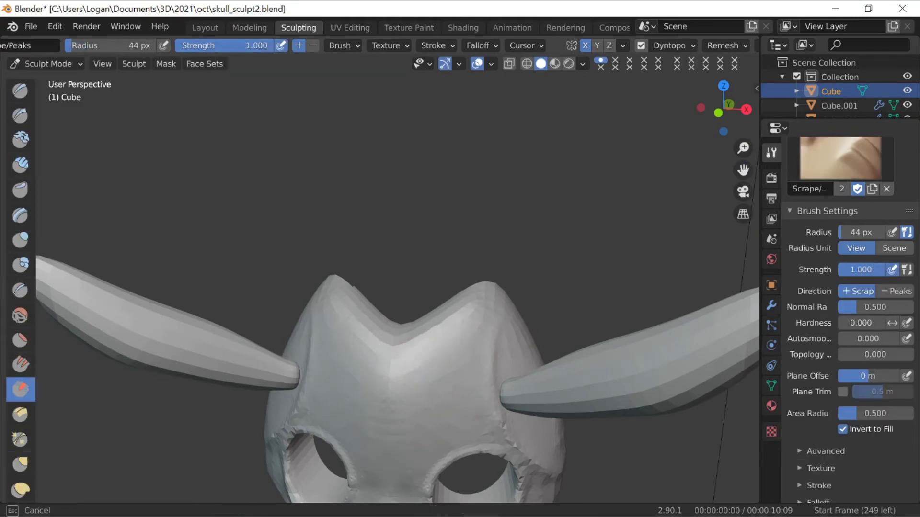
middle_click_drag(338, 348, 269, 357)
middle_click_drag(269, 357, 265, 263, "shift")
mouse_move(389, 277)
middle_mouse_down()
mouse_move(431, 364)
mouse_move(484, 407)
mouse_move(439, 287)
middle_mouse_up()
- Switch to the Draw brush at 43 px and build up the upper, inner and outer rim of the eye socket
key("x")
left_click_drag(358, 284, 372, 279)
scroll(384, 268, "up", 3)
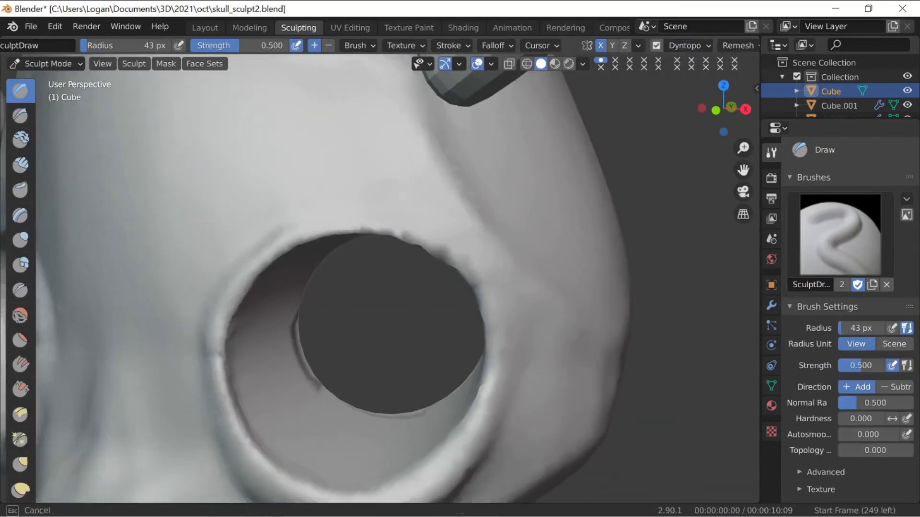
left_click_drag(400, 236, 509, 412)
left_click_drag(216, 316, 225, 446)
left_click_drag(307, 227, 239, 281)
- Build up the surface around the eye sockets and nose bridge with Draw strokes and smooth the transitions
scroll(379, 278, "down", 2)
middle_click_drag(360, 343, 479, 268, "shift")
left_click_drag(336, 398, 333, 321)
left_click_drag(374, 254, 398, 407)
left_click_drag(316, 239, 319, 388)
left_click_drag(312, 258, 355, 331, "shift")
scroll(850, 288, "down", 1)
middle_click_drag(336, 287, 503, 282)
scroll(379, 278, "up", 2)
middle_click_drag(383, 230, 369, 330, "shift")
left_click_drag(423, 208, 380, 374)
left_click_drag(405, 225, 335, 220, "shift")
mouse_move(177, 216)
left_mouse_down()
mouse_move(309, 273)
mouse_move(144, 210)
left_mouse_up()
- Build up the nose and the rim of the nostril opening with Draw strokes and smooth them into the face
scroll(380, 278, "down", 7)
middle_click_drag(431, 268, 336, 268)
scroll(379, 278, "up", 5)
left_click_drag(374, 345, 407, 230, "shift")
left_click_drag(279, 194, 314, 211)
left_click_drag(314, 373, 364, 481)
middle_click_drag(359, 307, 361, 288)
scroll(380, 278, "up", 3)
middle_click_drag(359, 431, 362, 258, "shift")
left_click_drag(367, 355, 381, 436)
left_click_drag(261, 263, 256, 335)
left_click_drag(263, 283, 251, 306, "shift")
mouse_move(376, 379)
left_mouse_down("shift")
mouse_move(373, 403)
mouse_move(362, 361)
left_mouse_up("shift")
left_click_drag(319, 342, 256, 333, "shift")
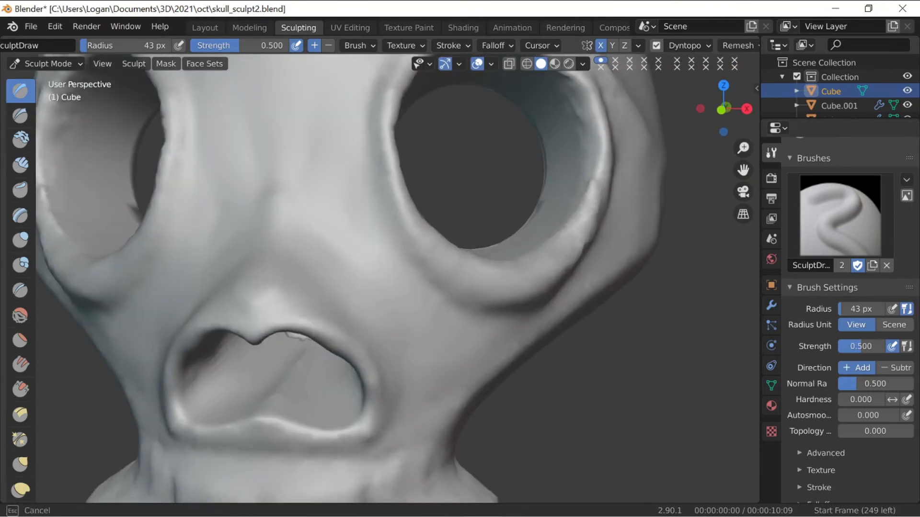
- Add Draw strokes across the upper jaw below the nose opening
scroll(379, 278, "down", 2)
middle_click_drag(335, 383, 363, 240, "shift")
middle_click_drag(335, 307, 352, 308)
scroll(379, 278, "up", 2)
left_click_drag(331, 290, 223, 384)
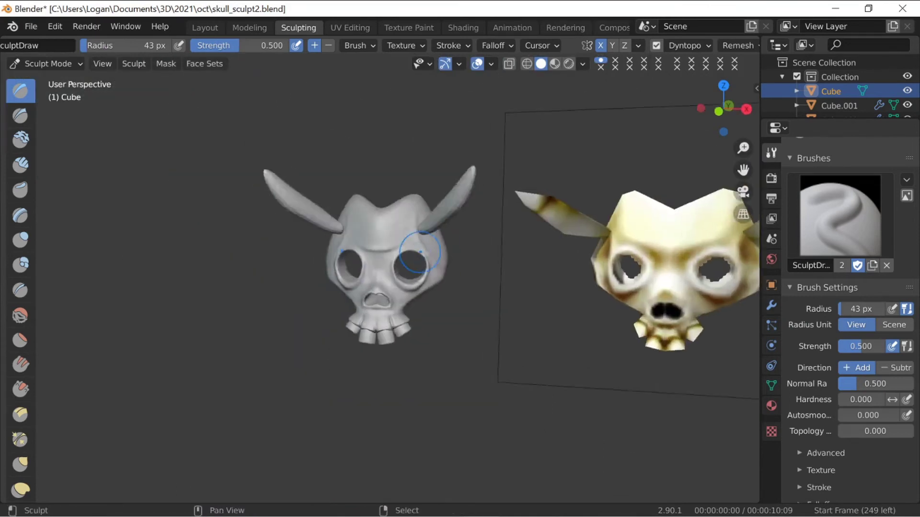
- Return to Object Mode, save the file as skull_sculpt4.blend and open the horns' modifier properties
left_click(46, 63)
left_click(41, 78)
scroll(383, 287, "up", 3)
left_click(30, 26)
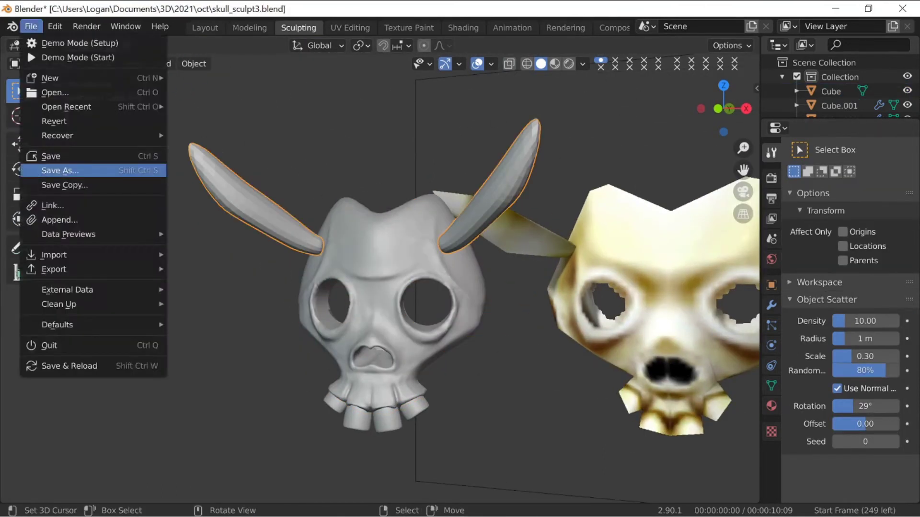
left_click(56, 170)
key("Return")
middle_click_drag(393, 288, 376, 287)
left_click(771, 305)
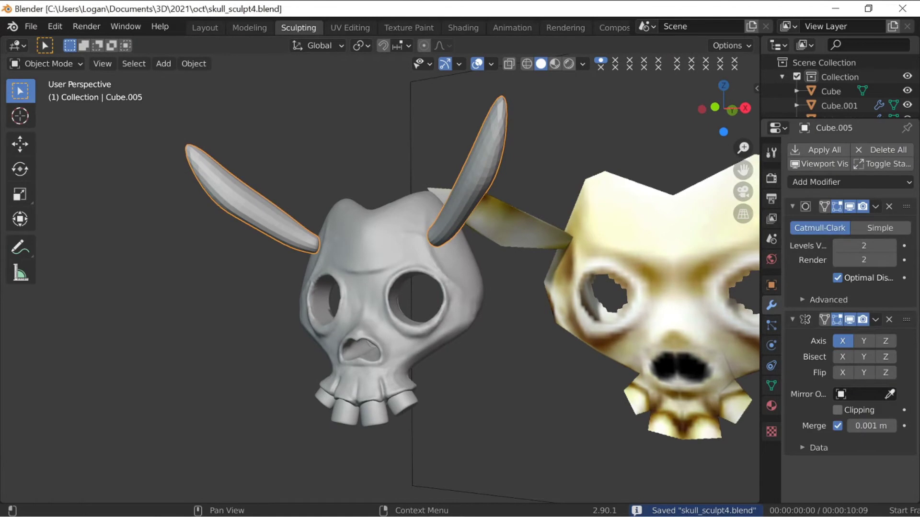
- Try to apply the horns' Subdivision and Mirror modifiers and shade the horns smooth
left_click(877, 206)
left_click(831, 220)
left_click(877, 206)
left_click(831, 221)
mouse_move(479, 288)
middle_mouse_down()
mouse_move(463, 287)
mouse_move(494, 288)
middle_mouse_up()
left_click(194, 64)
left_click(221, 363)
- Try the horns in Sculpt Mode, check their bases up close and return to Object Mode
mouse_move(431, 268)
middle_mouse_down()
mouse_move(385, 285)
mouse_move(498, 278)
middle_mouse_up()
scroll(384, 287, "up", 3)
left_click(46, 64)
left_click(51, 112)
middle_click_drag(431, 239, 307, 211, "shift")
scroll(307, 210, "up", 2)
left_click(46, 64)
left_click(51, 80)
- Undo the changes to the horns back to before their modifiers were applied
key("ctrl+z")
key("ctrl+z")
key("ctrl+z")
key("ctrl+z")
key("ctrl+z")
key("ctrl+z")
middle_click_drag(431, 268, 388, 271)
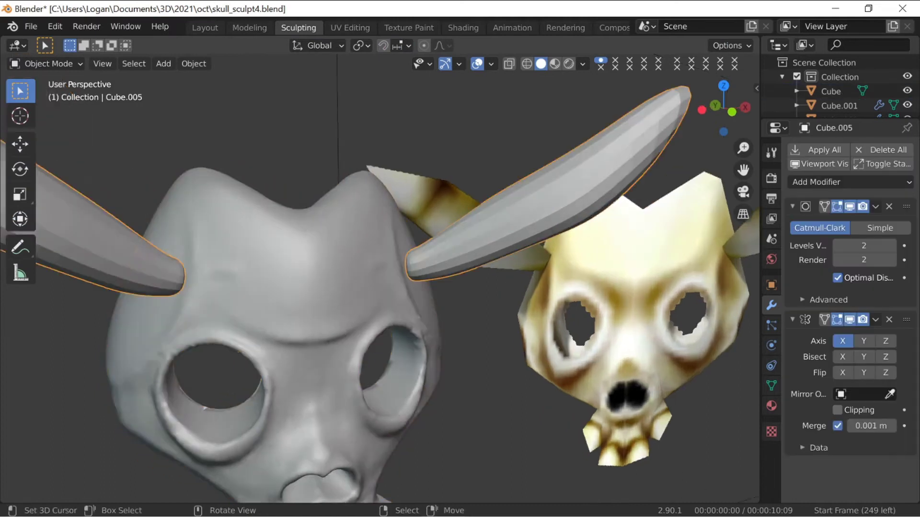
- Extrude the edge loop at the horn's base into the side of the skull and adjust its position
right_click(460, 249)
scroll(460, 250, "up", 5)
key("Tab")
middle_click_drag(455, 230, 347, 302)
right_click(239, 306, "alt")
middle_click_drag(287, 311, 373, 240)
key("e")
left_click(350, 374)
middle_click_drag(364, 335, 450, 278)
scroll(397, 278, "down", 2)
key("g")
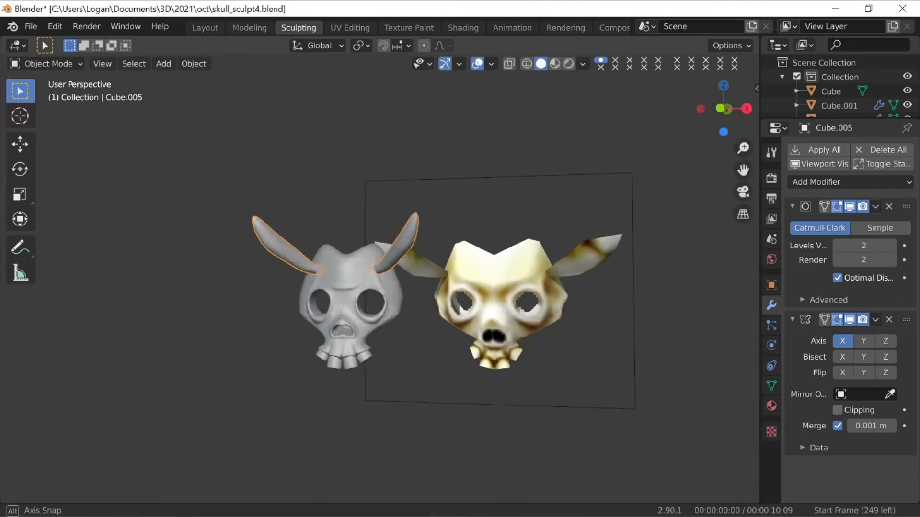
- Apply the horns' remaining modifiers, including the Subdivision modifier with viewport level 1
left_click(875, 207)
left_click(809, 223)
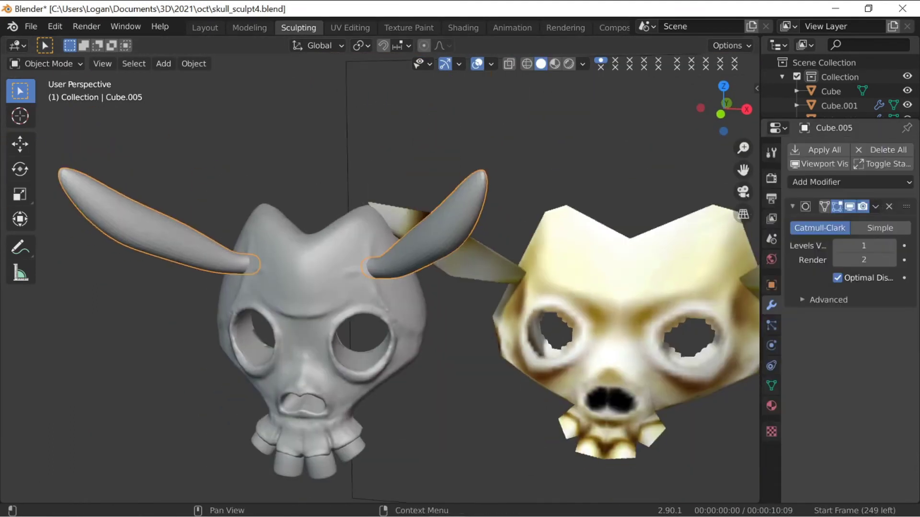
left_click(875, 206)
left_click(809, 223)
- Enter Sculpt Mode on the horns and carve along the horn near its tip with the Crease brush
left_click(47, 64)
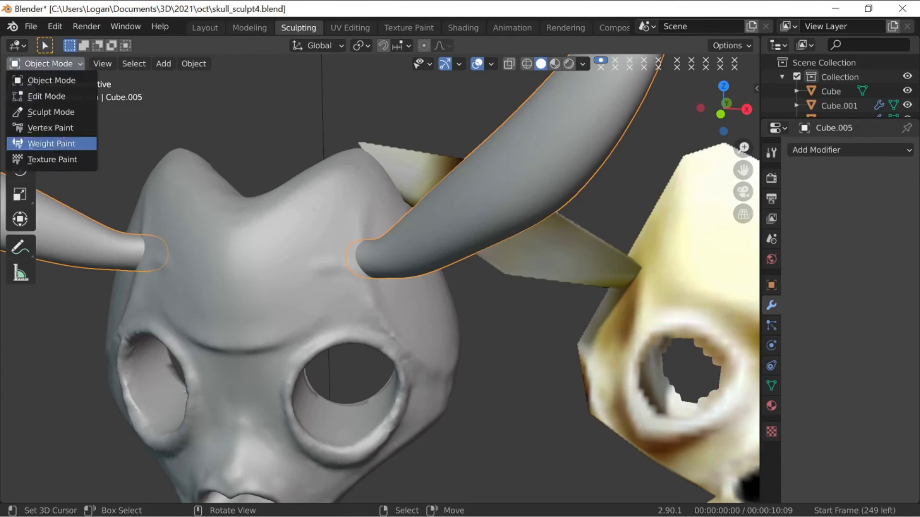
left_click(50, 109)
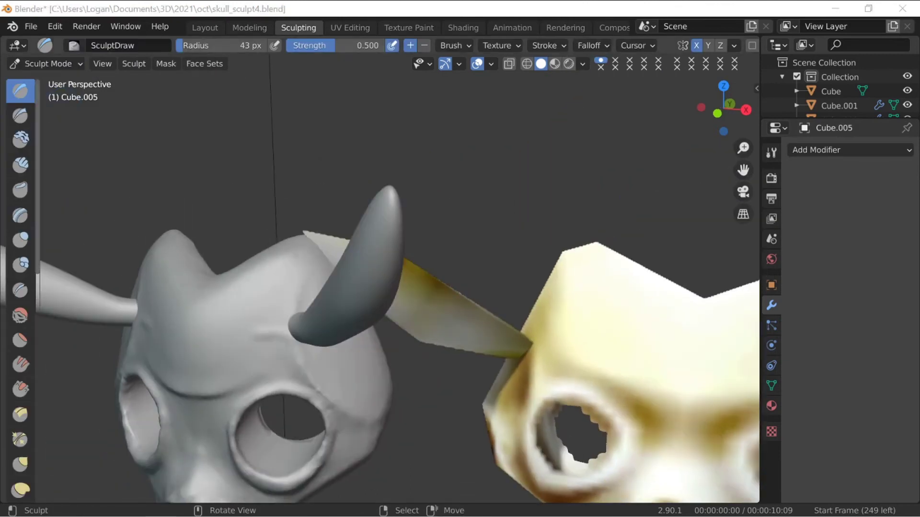
middle_click_drag(398, 268, 342, 269)
left_click(20, 290)
left_click_drag(343, 208, 355, 274)
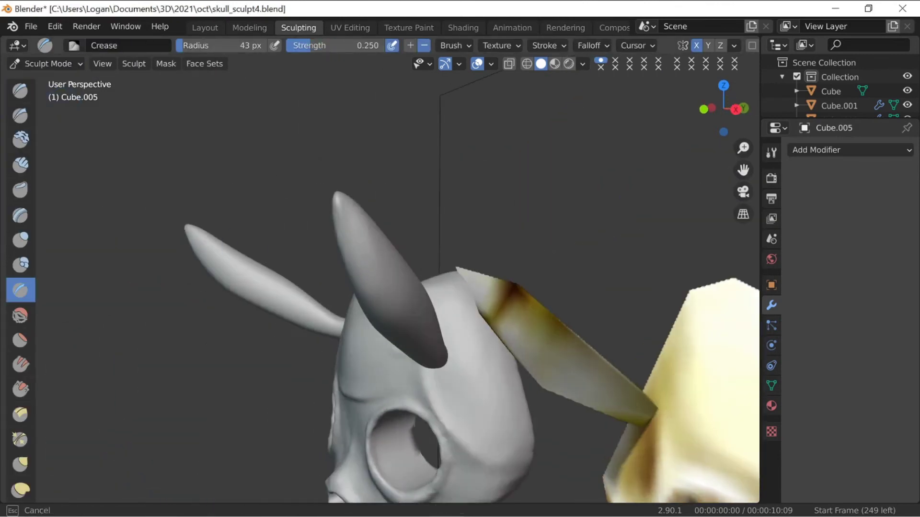
mouse_move(366, 230)
middle_mouse_down()
mouse_move(345, 225)
mouse_move(257, 376)
mouse_move(242, 148)
middle_mouse_up()
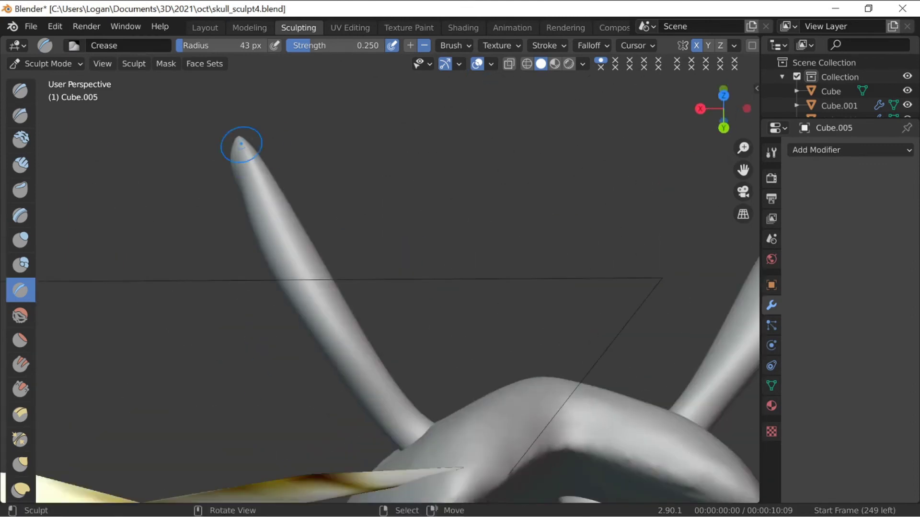
- Raise a sharp ridge along the length of the horn up to its tip with the inverted Crease brush
mouse_move(242, 84)
middle_mouse_down()
mouse_move(456, 344)
mouse_move(394, 301)
mouse_move(345, 230)
middle_mouse_up()
scroll(538, 84, "down", 8)
middle_click_drag(538, 83, 486, 315)
scroll(487, 315, "up", 8)
left_click_drag(333, 373, 358, 122, "ctrl")
middle_click_drag(358, 122, 446, 225)
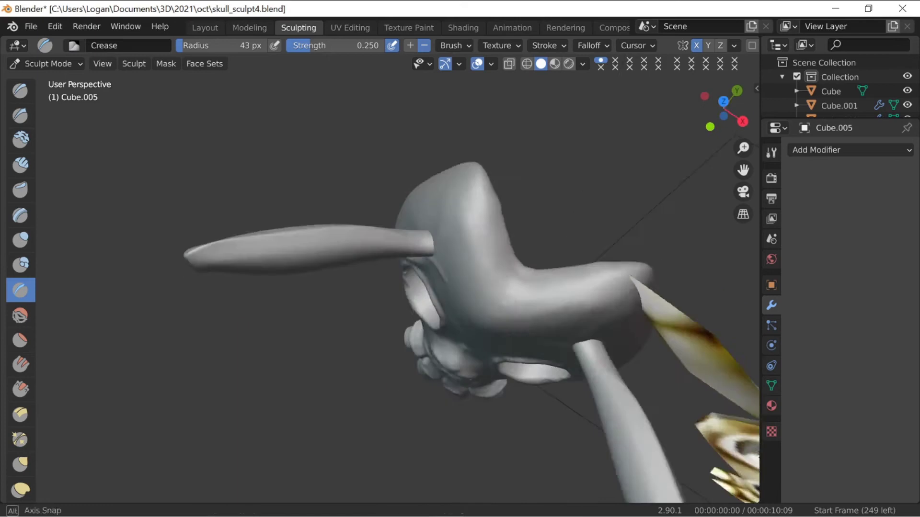
middle_click_drag(345, 230, 338, 225)
middle_click_drag(530, 257, 473, 274)
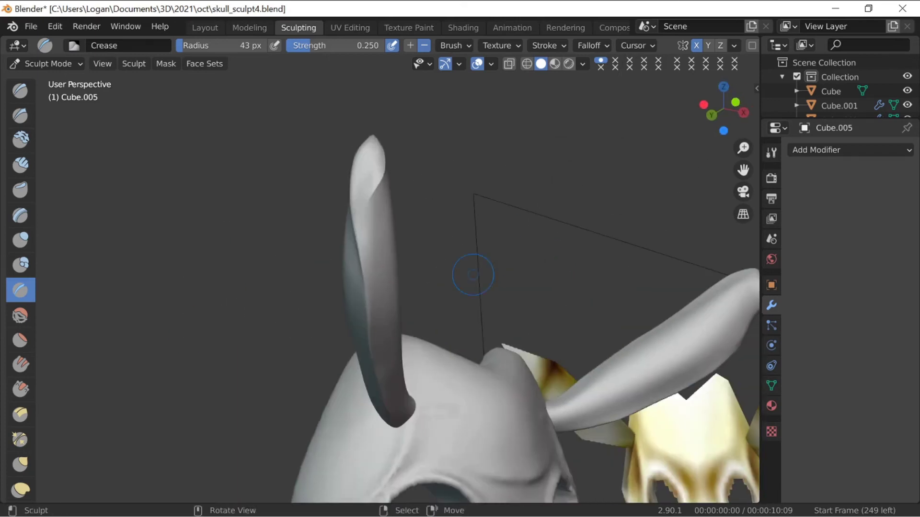
mouse_move(349, 349)
middle_mouse_down()
mouse_move(364, 336)
mouse_move(350, 315)
middle_mouse_up()
- Flatten the horn's surfaces on both sides of the ridge near the tip with the Flatten/Contrast brush
key("shift+t")
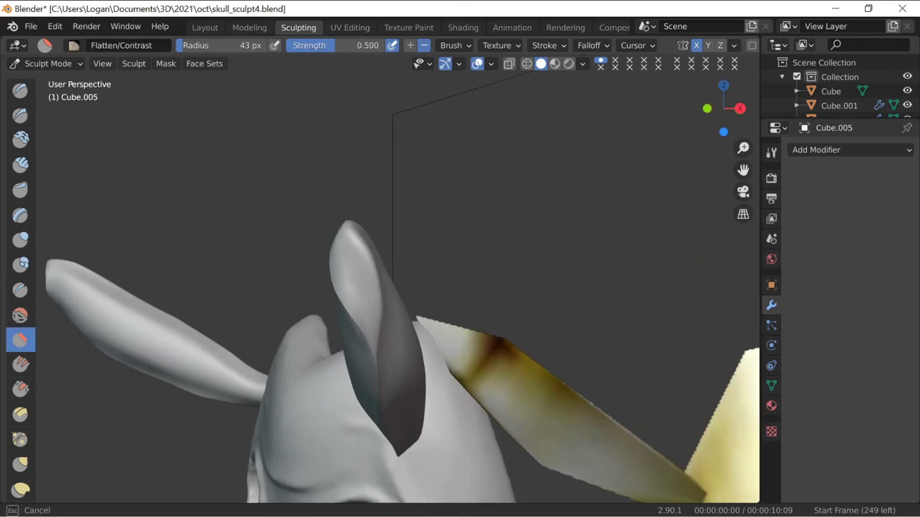
mouse_move(506, 202)
middle_mouse_down()
mouse_move(551, 213)
mouse_move(522, 192)
middle_mouse_up()
scroll(246, 138, "down", 8)
middle_click_drag(335, 201, 355, 201)
scroll(362, 218, "up", 6)
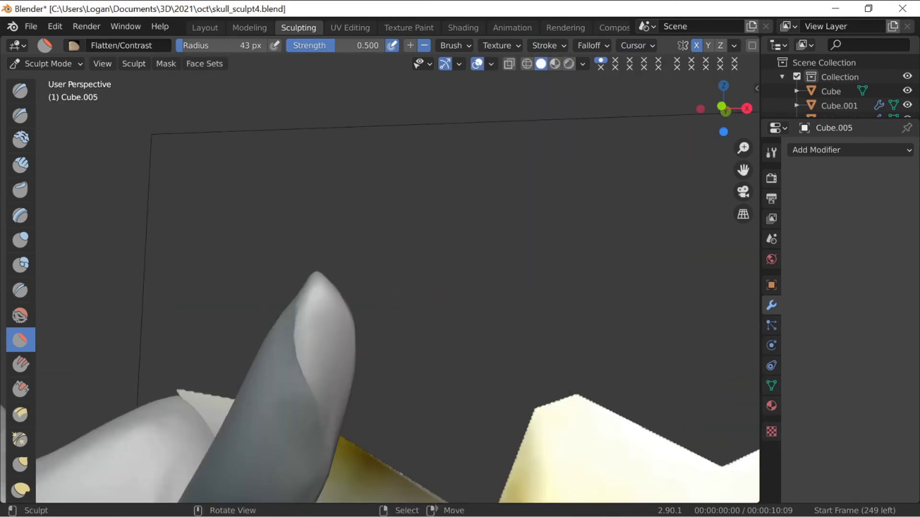
scroll(685, 45, "down", 5)
- Enable Dyntopo for the horns and sharpen the ridge at the horn's tip with the Crease brush
left_click(656, 45)
left_click(690, 46)
left_click(20, 290)
left_click_drag(301, 390, 325, 424)
mouse_move(302, 307)
left_mouse_down()
mouse_move(333, 420)
mouse_move(305, 292)
left_mouse_up()
key("ctrl+z")
left_click(690, 45)
middle_click_drag(541, 292, 431, 225)
middle_click_drag(460, 216, 466, 185, "ctrl")
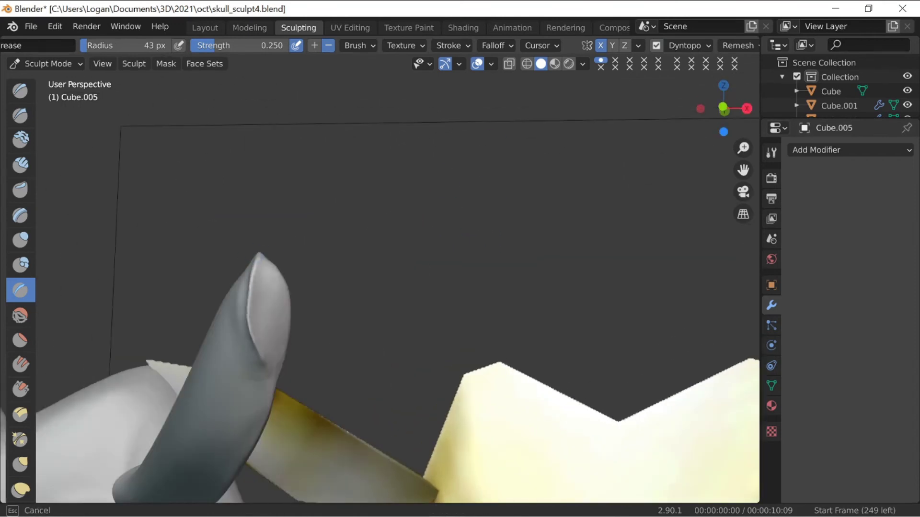
- Continue the creased edge from the horn's tip along its side toward the base
mouse_move(345, 311)
middle_mouse_down()
mouse_move(476, 328)
mouse_move(383, 297)
mouse_move(378, 240)
middle_mouse_up()
mouse_move(320, 287)
left_mouse_down()
mouse_move(297, 208)
mouse_move(304, 130)
left_mouse_up()
middle_click_drag(281, 282, 383, 293)
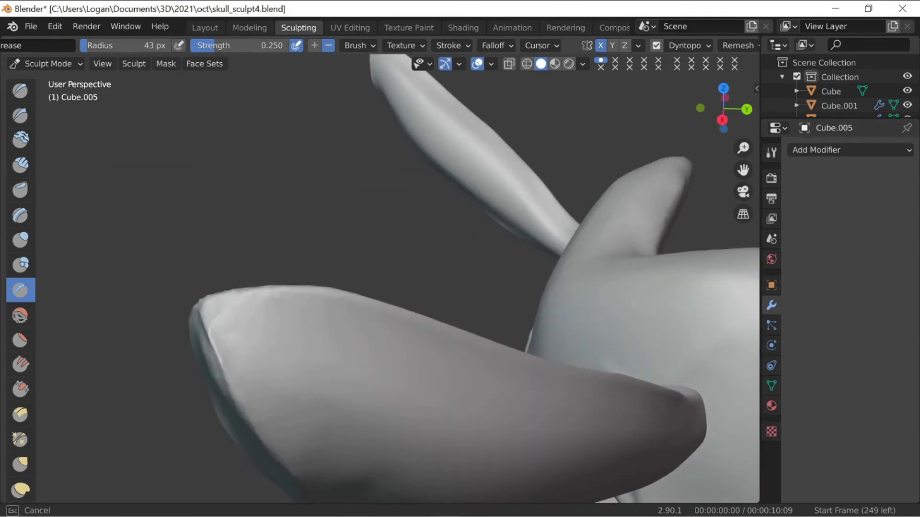
middle_click_drag(226, 318, 394, 295)
middle_click_drag(360, 135, 355, 335)
left_click_drag(384, 348, 387, 324, "ctrl")
middle_click_drag(381, 296, 306, 249)
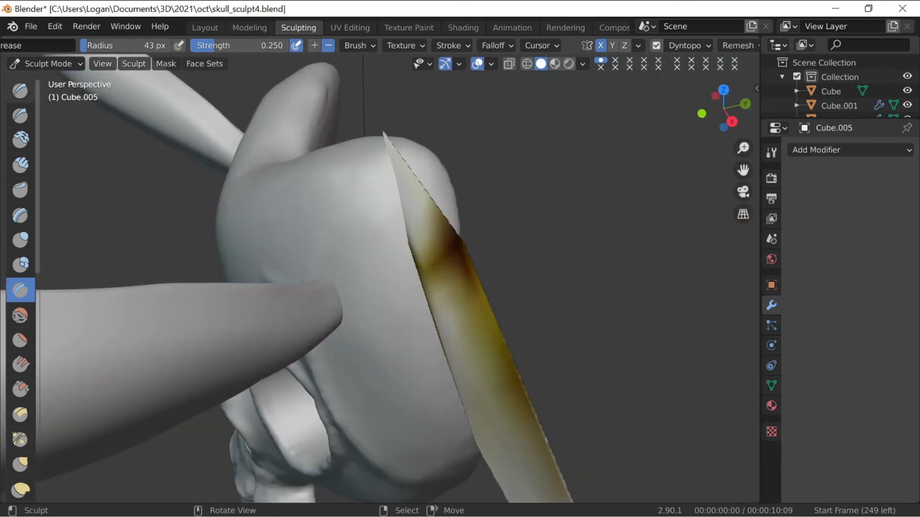
- Check the MatCap and viewport shading options and view the horn's mesh in Edit Mode
left_click(47, 63)
left_click(48, 80)
left_click(582, 64)
left_click(571, 168)
key("Tab")
left_click(582, 64)
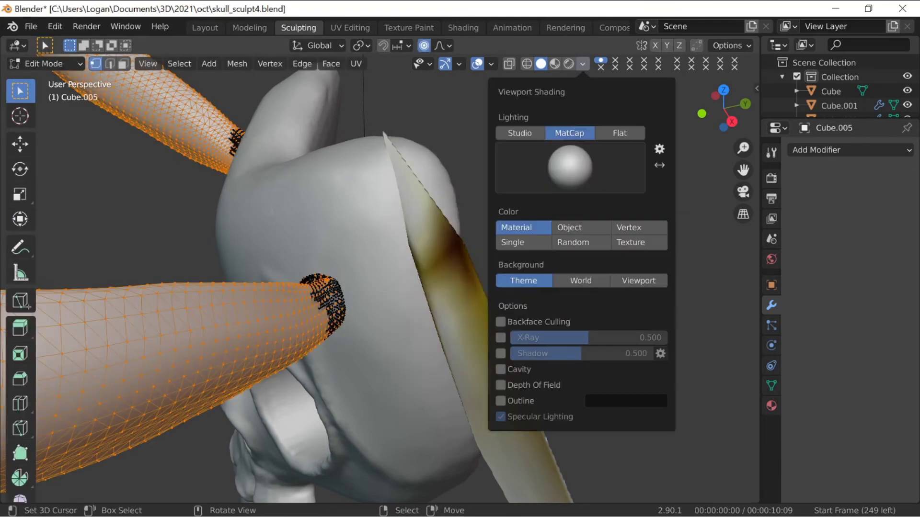
- Inspect the horn's base using the Edit Mode overlay options and return to sculpting
mouse_move(492, 64)
scroll(490, 297, "down", 5)
left_click(432, 465)
middle_click_drag(335, 288, 354, 216)
scroll(345, 287, "down", 4)
key("Tab")
scroll(345, 287, "up", 5)
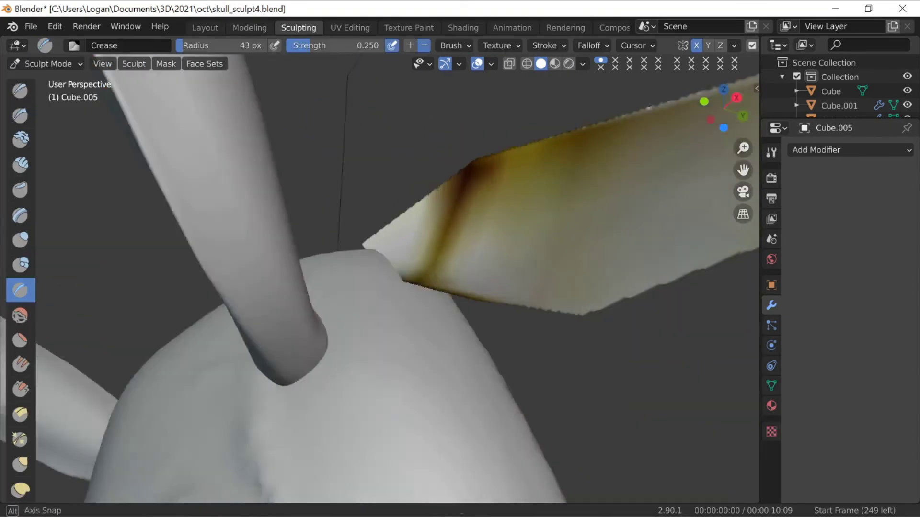
- Build up the horn's base where it meets the skull with the Draw brush and return to Object Mode
left_click(20, 91)
left_click_drag(254, 338, 269, 348)
middle_click_drag(269, 347, 495, 366)
left_click_drag(312, 345, 304, 330)
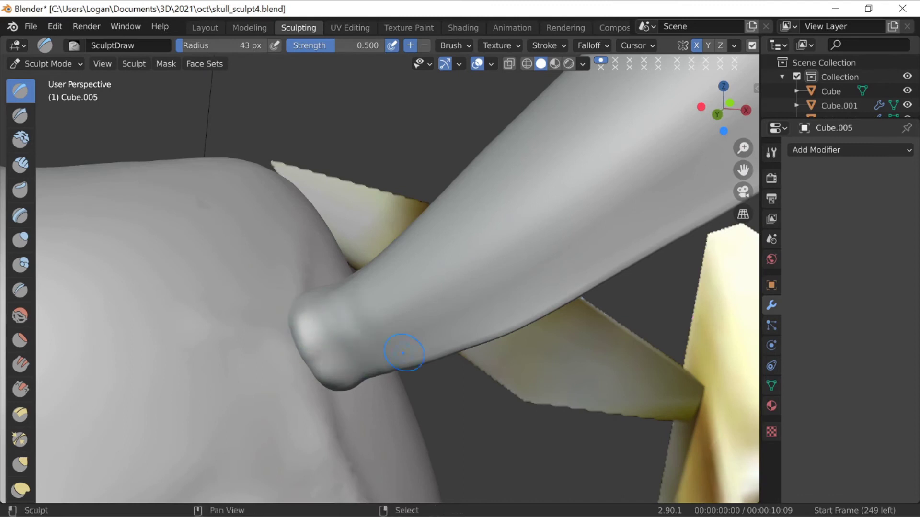
middle_click_drag(376, 316, 389, 395)
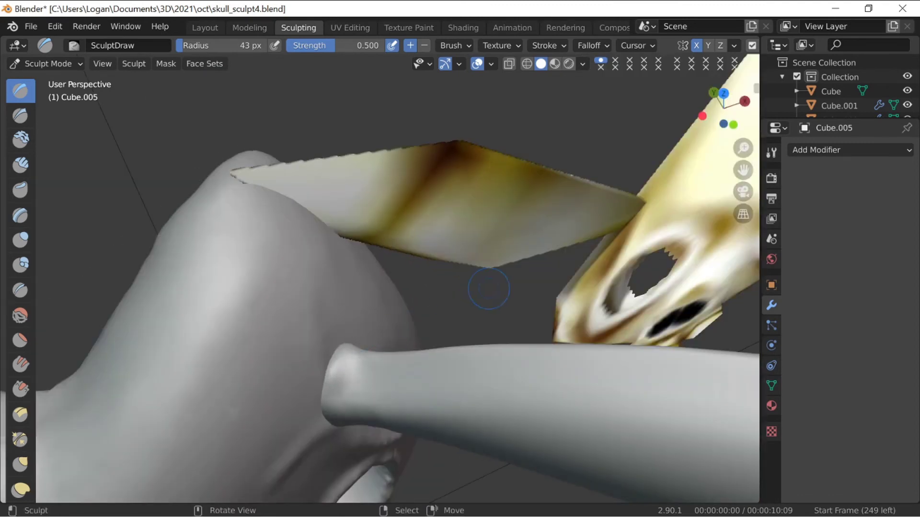
middle_click_drag(489, 289, 372, 249)
left_click_drag(371, 249, 348, 297)
mouse_move(339, 221)
middle_mouse_down()
mouse_move(180, 174)
mouse_move(349, 277)
middle_mouse_up()
scroll(426, 191, "down", 12)
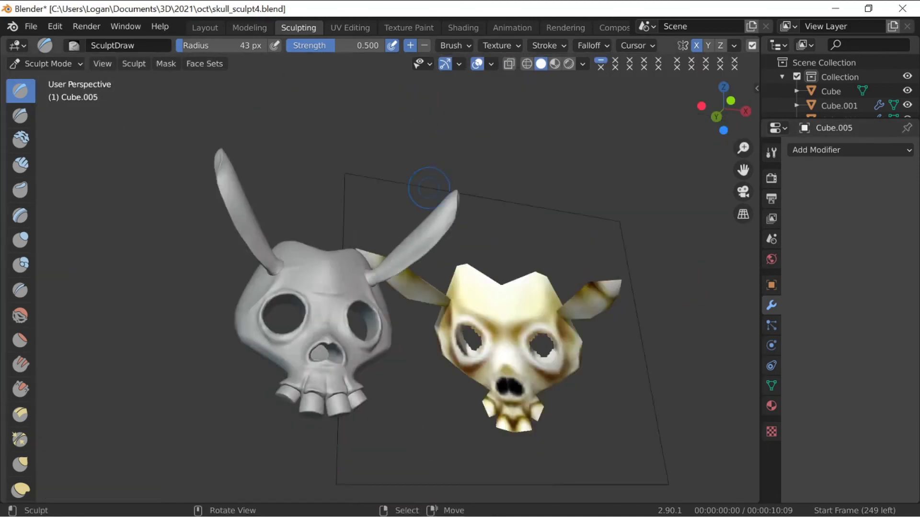
middle_click_drag(426, 191, 360, 180)
left_click(47, 64)
left_click(50, 80)
- Try Draw and smoothing strokes in Sculpt Mode along the nose outline on the back of the skull mesh
middle_click_drag(249, 191, 287, 199)
right_click(322, 293)
middle_click_drag(322, 293, 536, 249)
scroll(335, 288, "up", 8)
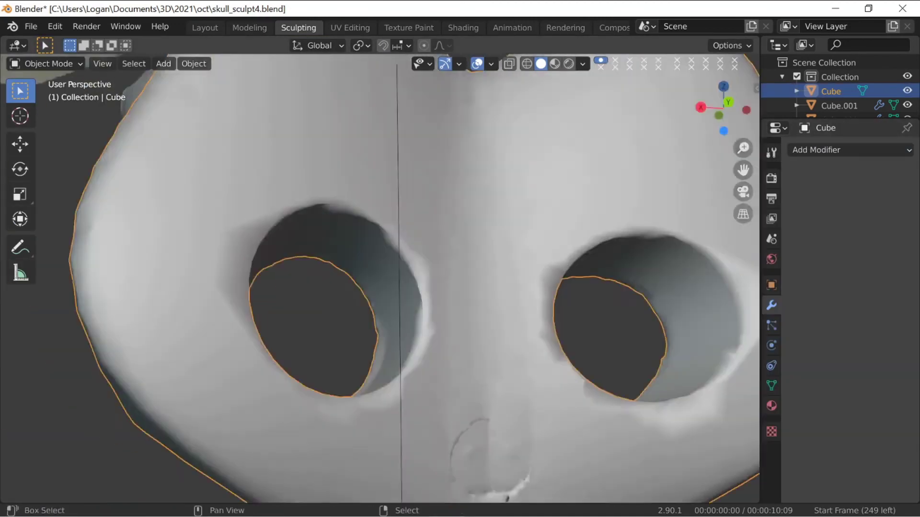
middle_click_drag(431, 360, 307, 221, "shift")
left_click(46, 64)
left_click(50, 112)
scroll(336, 297, "up", 3)
mouse_move(303, 331)
left_mouse_down()
mouse_move(301, 293)
mouse_move(252, 390)
left_mouse_up()
key("ctrl+z")
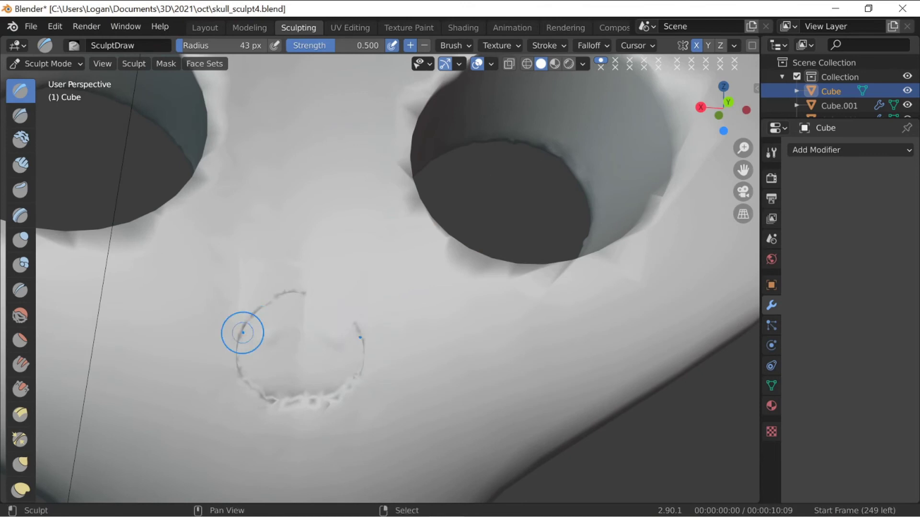
left_click_drag(241, 332, 269, 397, "shift")
key("ctrl+z")
- Apply the Boolean Union modifier that merges the horns with the skull
scroll(285, 244, "down", 4)
middle_click_drag(285, 244, 464, 296)
scroll(464, 296, "down", 2)
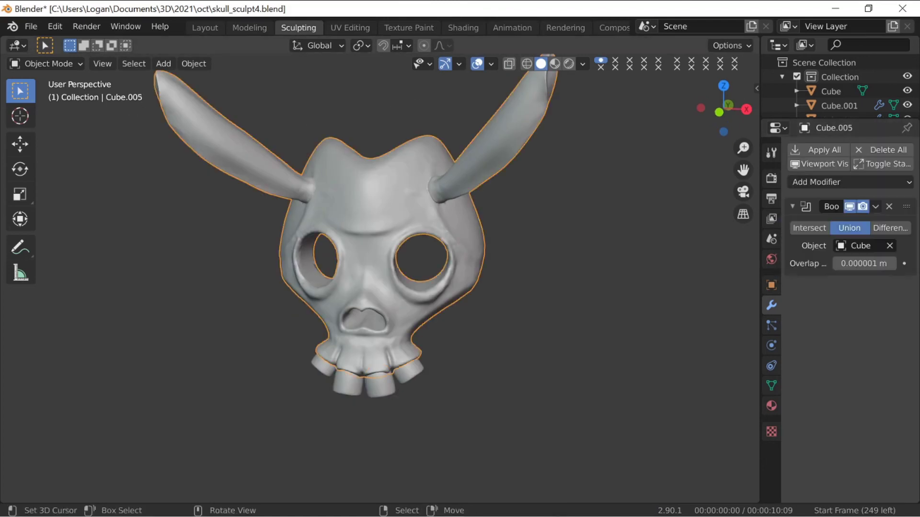
left_click(876, 207)
left_click(808, 223)
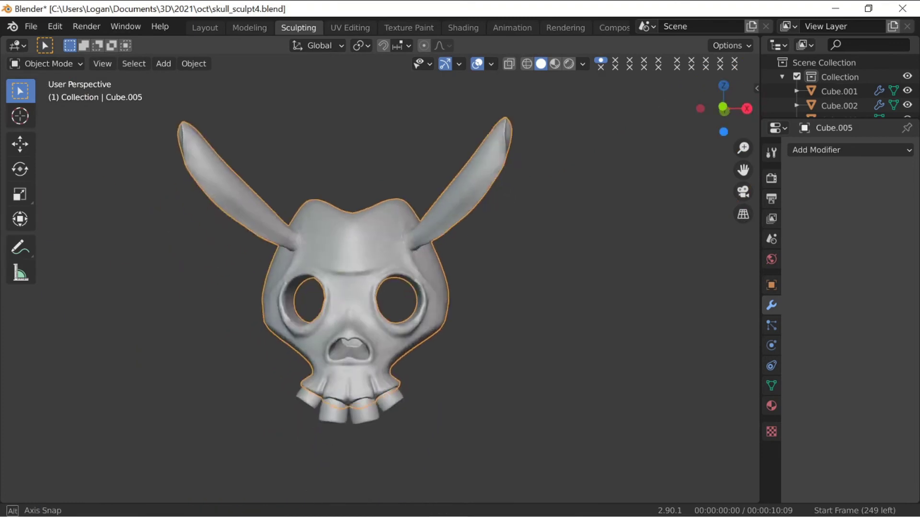
- Switch to the Shading workspace and create a new material for the merged skull mask
middle_click_drag(384, 287, 479, 287)
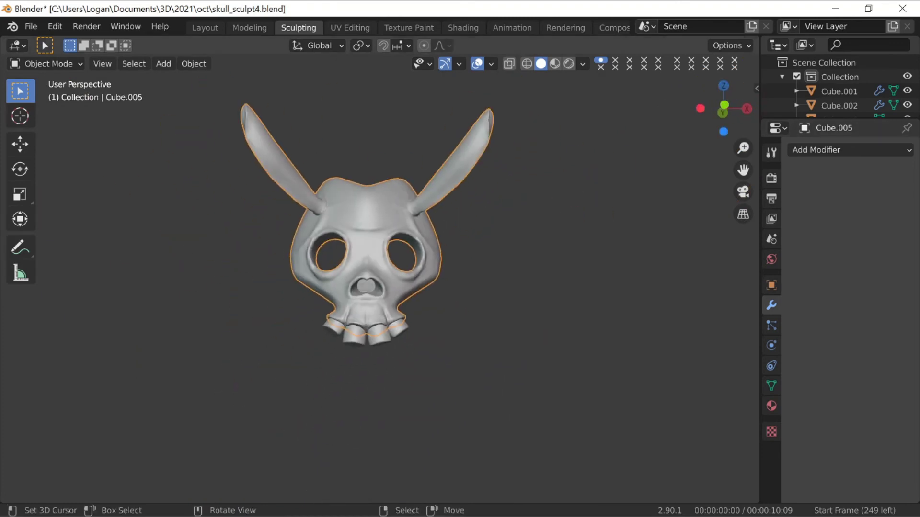
left_click(463, 28)
left_click(494, 312)
- Add a Geometry node to the mask's material
left_click(316, 312)
left_click(348, 329)
type("geo")
key("Return")
left_click(247, 347)
- Add a ColorRamp node and connect Geometry Pointiness through it to the Principled BSDF's Base Color
left_click(316, 312)
left_click(341, 329)
type("col")
left_click(350, 371)
left_click_drag(350, 341, 317, 341)
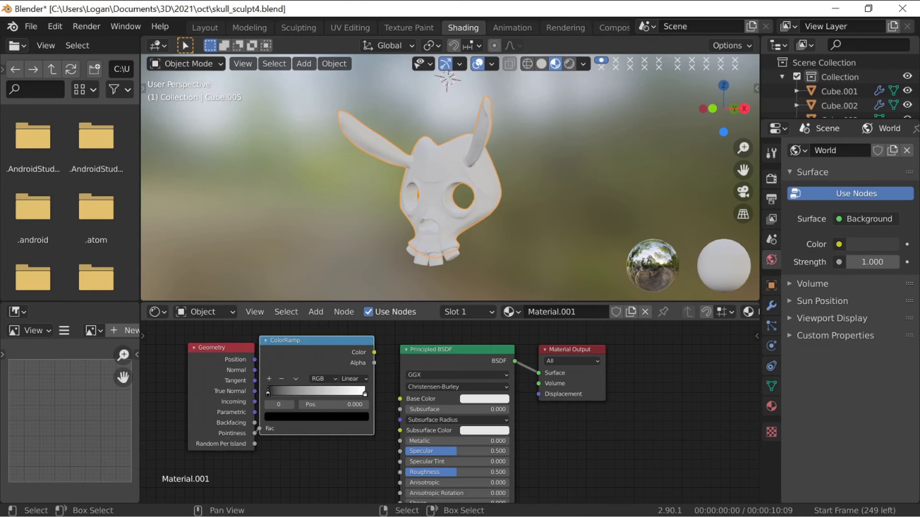
left_click_drag(254, 434, 259, 429)
left_click_drag(374, 353, 400, 399)
- Set the ColorRamp's stop colors to brown for the dark end and off-white for the light end
left_click(312, 417)
left_click(346, 312)
left_click(291, 331)
left_click(364, 394)
left_click(312, 417)
left_click(347, 286)
- Move the ColorRamp's stops close together, with the light stop at position 0.100
middle_click_drag(446, 192, 460, 197)
scroll(455, 197, "up", 2)
left_click_drag(268, 393, 280, 394)
left_click_drag(364, 394, 308, 394)
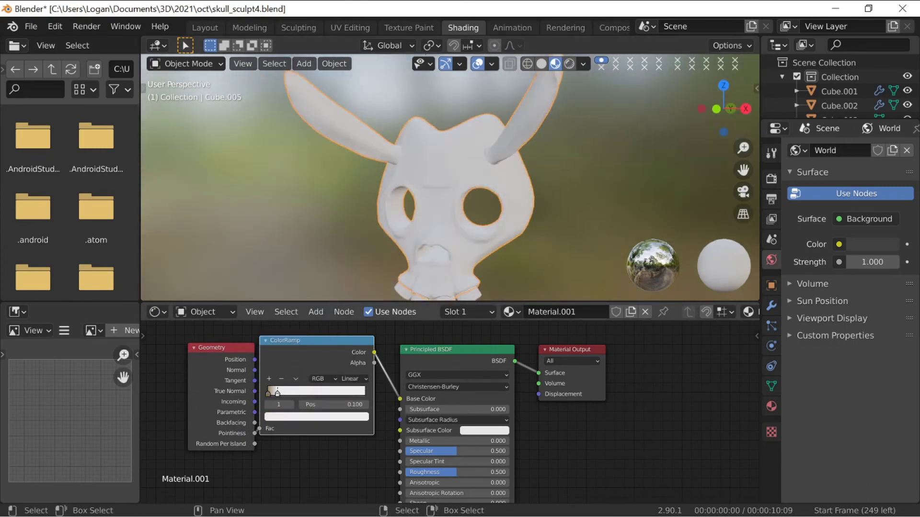
- Replace the Geometry node with an Ambient Occlusion node and connect its Color output to the ColorRamp's Fac
middle_click_drag(451, 191, 412, 201)
left_click(315, 312)
left_click(341, 329)
left_click(391, 353)
left_click(188, 347)
left_click(239, 348)
key("x")
left_click_drag(222, 359, 259, 429)
- Connect the Ambient Occlusion node's AO output to the ColorRamp's Fac and readjust the ramp's stops
mouse_move(278, 394)
left_mouse_down()
mouse_move(319, 393)
mouse_move(281, 394)
left_mouse_up()
left_click_drag(316, 341, 326, 340)
left_click_drag(222, 370, 270, 429)
left_click_drag(329, 394, 290, 394)
mouse_move(431, 192)
middle_mouse_down()
mouse_move(537, 191)
mouse_move(436, 192)
middle_mouse_up()
scroll(450, 191, "down", 4)
- Delete the ColorRamp and Ambient Occlusion nodes and set the Principled BSDF's Base Color to a pale cream
left_click(327, 341)
key("x")
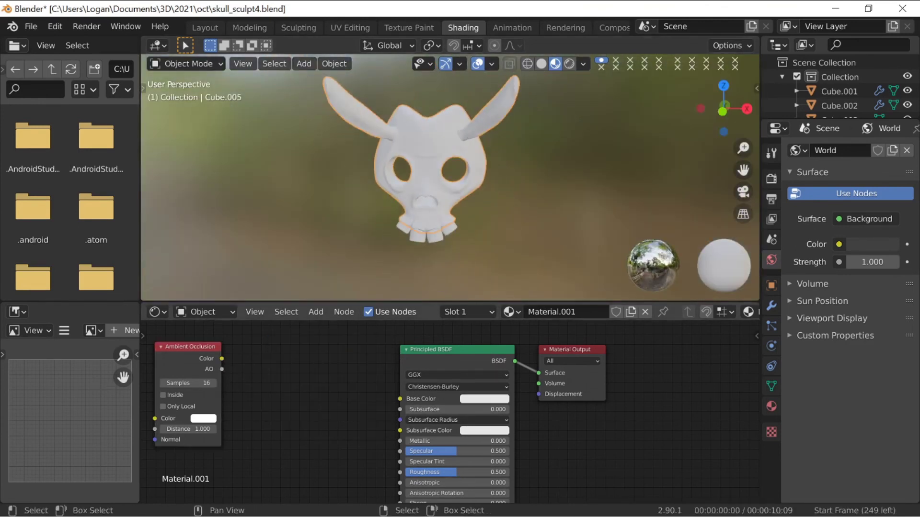
key("x")
left_click(484, 399)
left_click(495, 299)
- Assign Material.001 to each of the four teeth
right_click(430, 213)
left_click(443, 312)
left_click(479, 348)
right_click(449, 207)
left_click(443, 312)
left_click(479, 347)
right_click(408, 214)
left_click(444, 312)
left_click(479, 348)
left_click(443, 312)
left_click(479, 347)
- Look through the view layer, scene, world and output properties and open the render properties
scroll(431, 191, "down", 5)
left_click(771, 219)
left_click(771, 239)
left_click(771, 260)
left_click(816, 284)
left_click(772, 199)
left_click(771, 178)
- Show the mask from the front in Rendered shading and set the render engine to Cycles
key("KP_1")
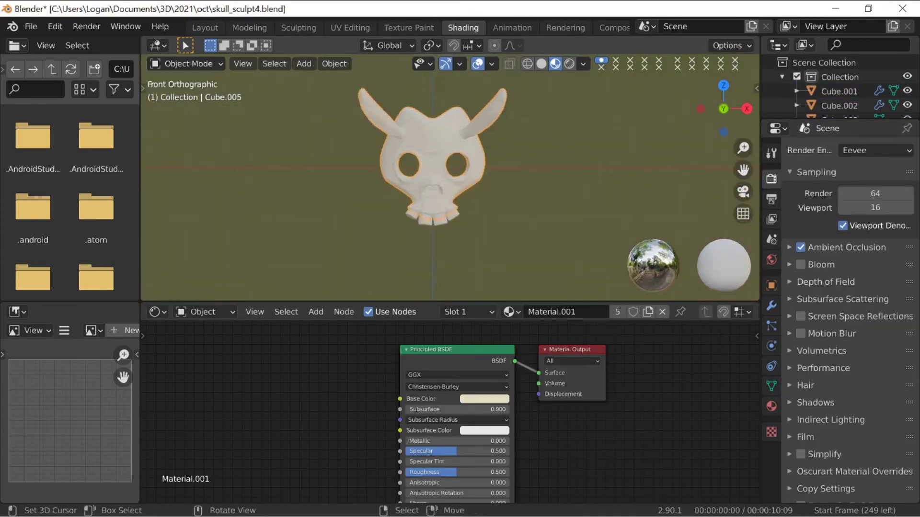
scroll(425, 132, "up", 3)
left_click(569, 64)
scroll(438, 191, "down", 3)
left_click(876, 151)
left_click(862, 194)
scroll(438, 177, "up", 2)
key("alt+a")
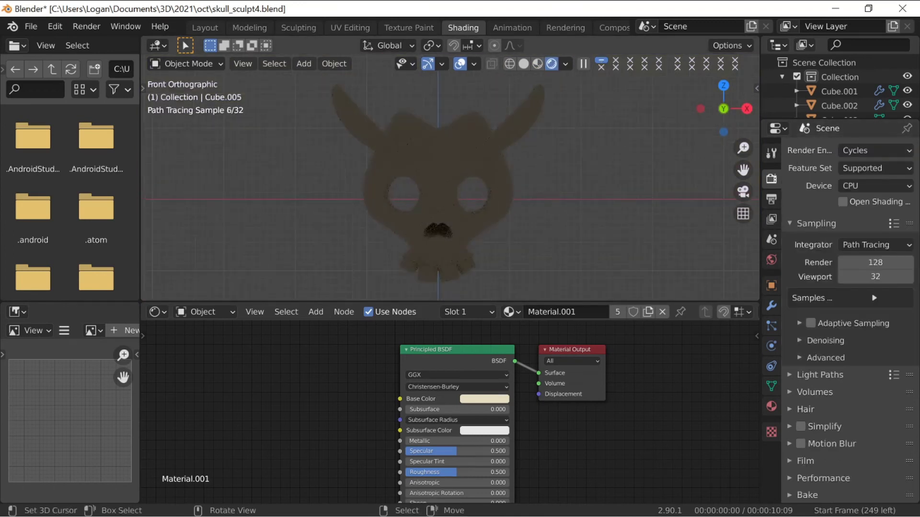
- Darken the world's background color
left_click(771, 260)
left_click(872, 236)
mouse_move(888, 109)
left_mouse_down()
mouse_move(887, 58)
mouse_move(887, 109)
left_mouse_up()
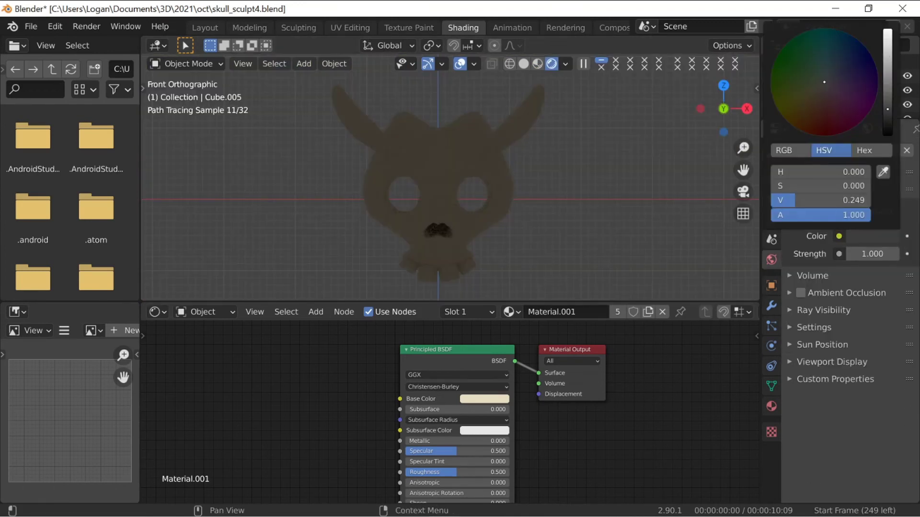
- Add a Sun light, clear its rotation and tilt it with a trackball rotation of about 15° and -2°
left_click(304, 63)
mouse_move(329, 257)
left_click(437, 269)
key("alt+r")
key("r")
key("r")
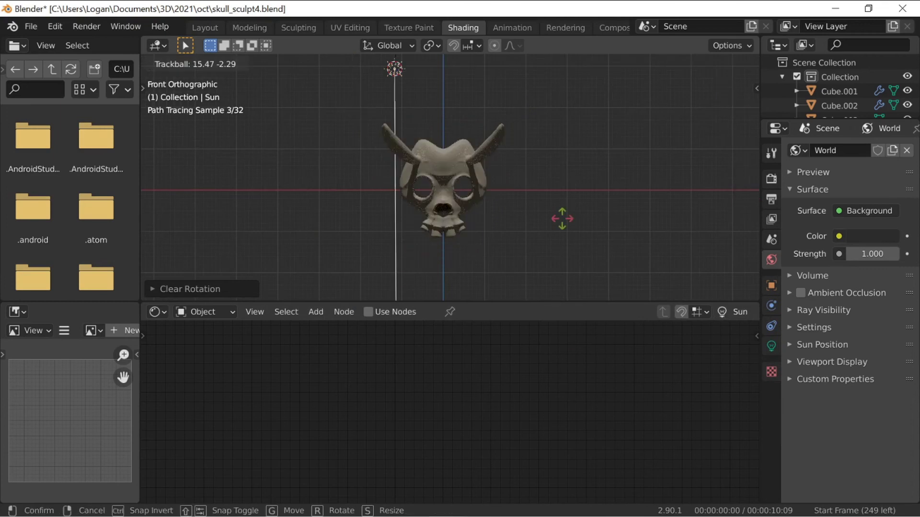
left_click(563, 219)
- Parent the four teeth to the skull mesh with the Object option and save the file
left_click(453, 168)
scroll(443, 192, "up", 4)
right_click(447, 290)
right_click(470, 284, "shift")
right_click(425, 290, "shift")
right_click(401, 284, "shift")
key("ctrl+s")
right_click(472, 144, "shift")
key("ctrl+p")
left_click(541, 180)
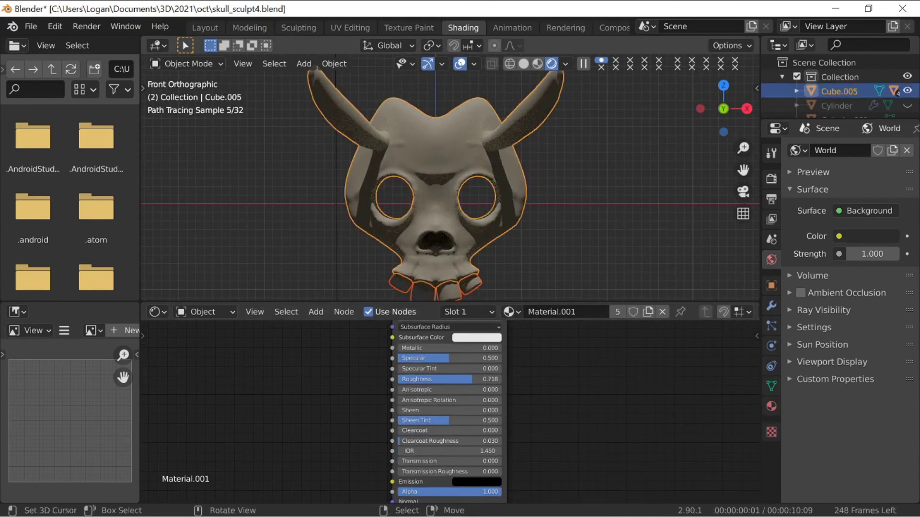
- Inspect a front tooth's mesh in Edit Mode from below and select the outer tooth beside it
scroll(450, 192, "down", 3)
right_click(430, 259)
middle_click_drag(430, 259, 433, 235)
middle_click_drag(434, 235, 429, 172, "shift")
scroll(427, 191, "up", 6)
key("Tab")
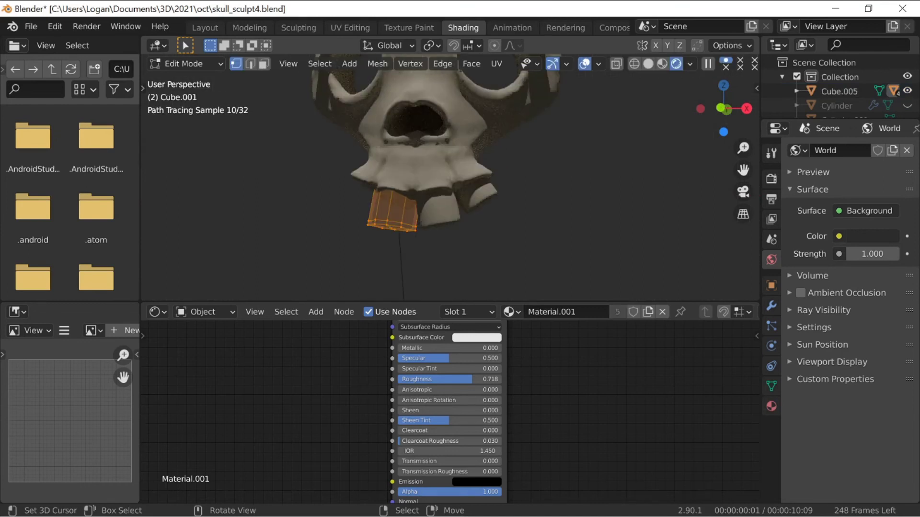
key("Tab")
right_click(367, 194)
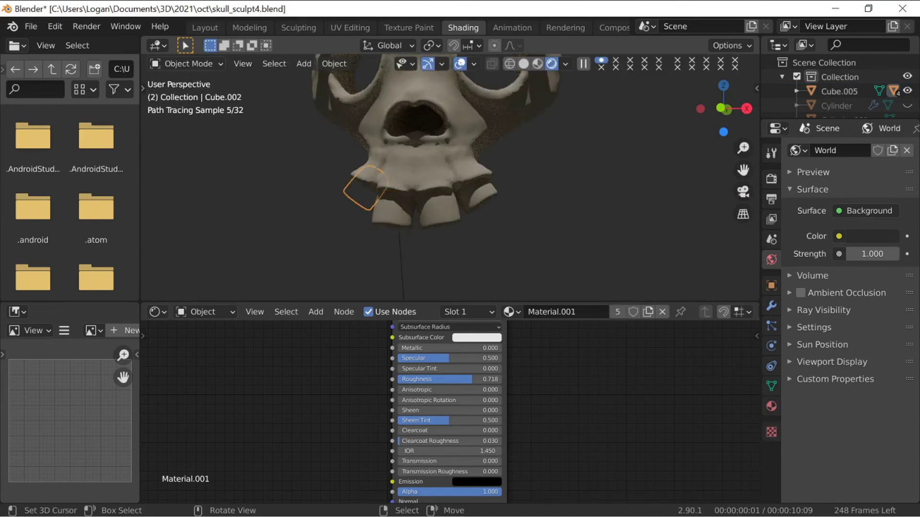